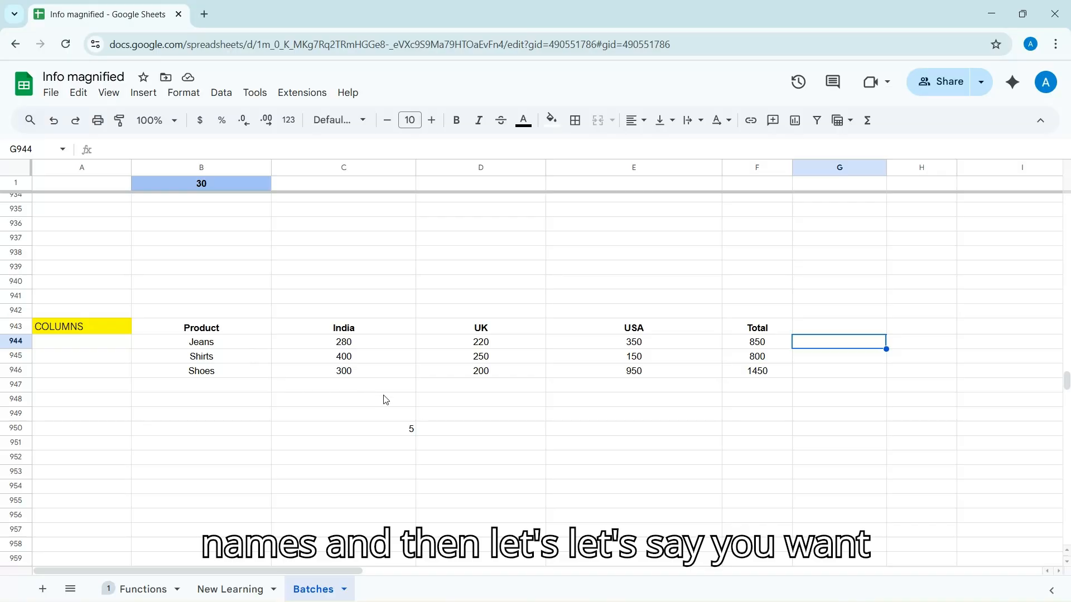
# Step: Count the columns of the product table B943:F946 with a COLUMNS formula in cell D950
pyautogui.click(503, 431)
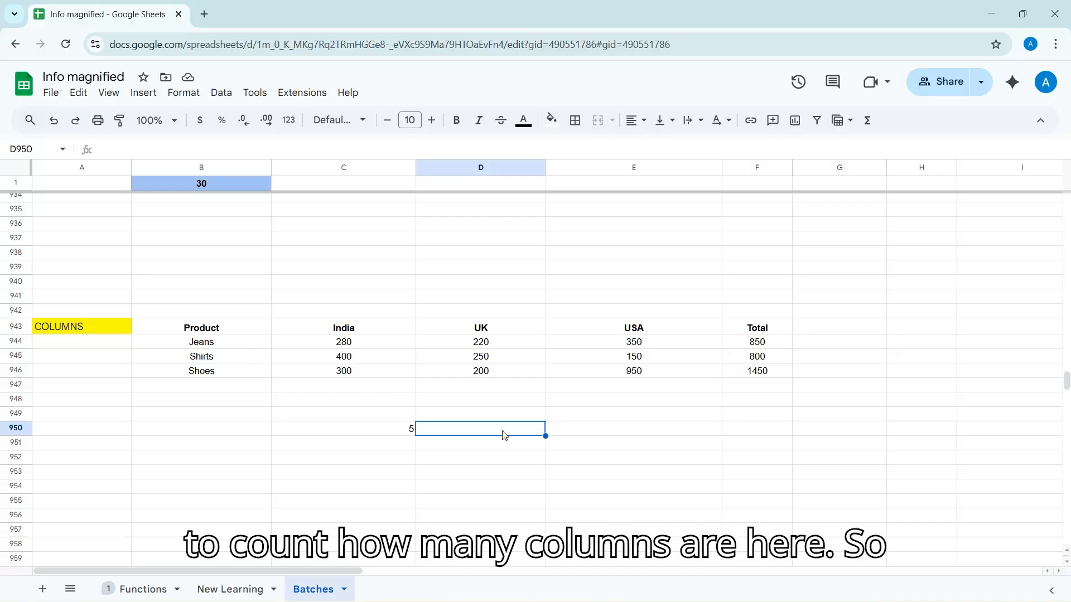
pyautogui.write('=columns')
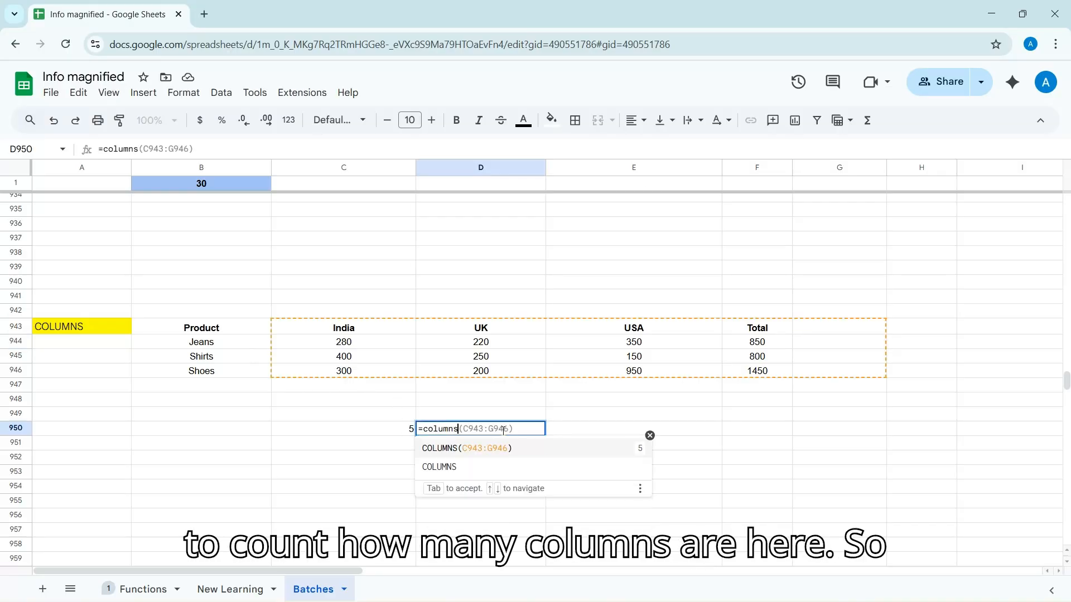
pyautogui.click(477, 473)
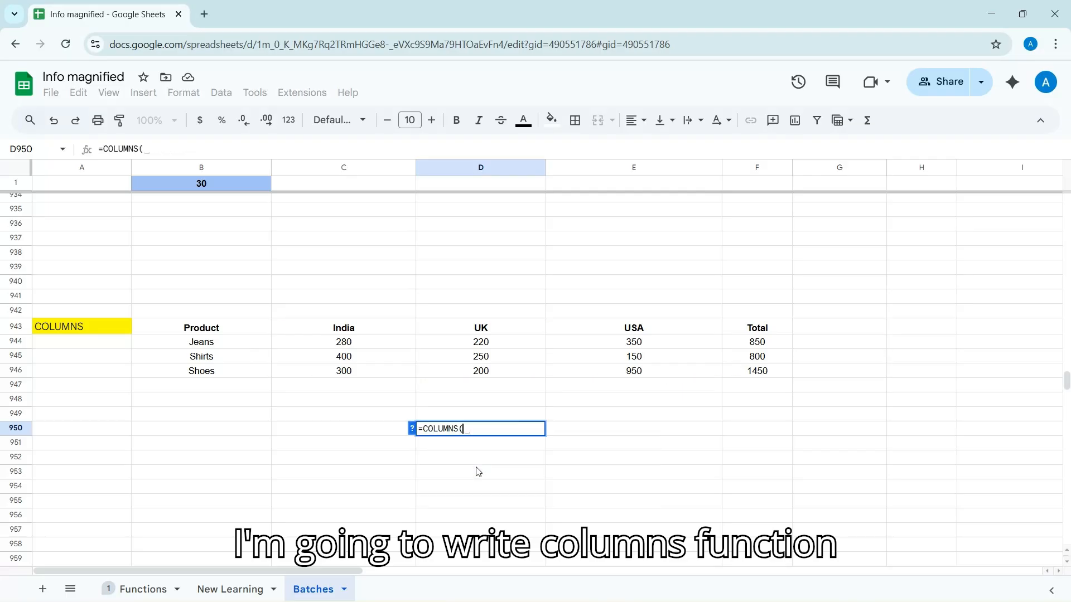
pyautogui.click(219, 326)
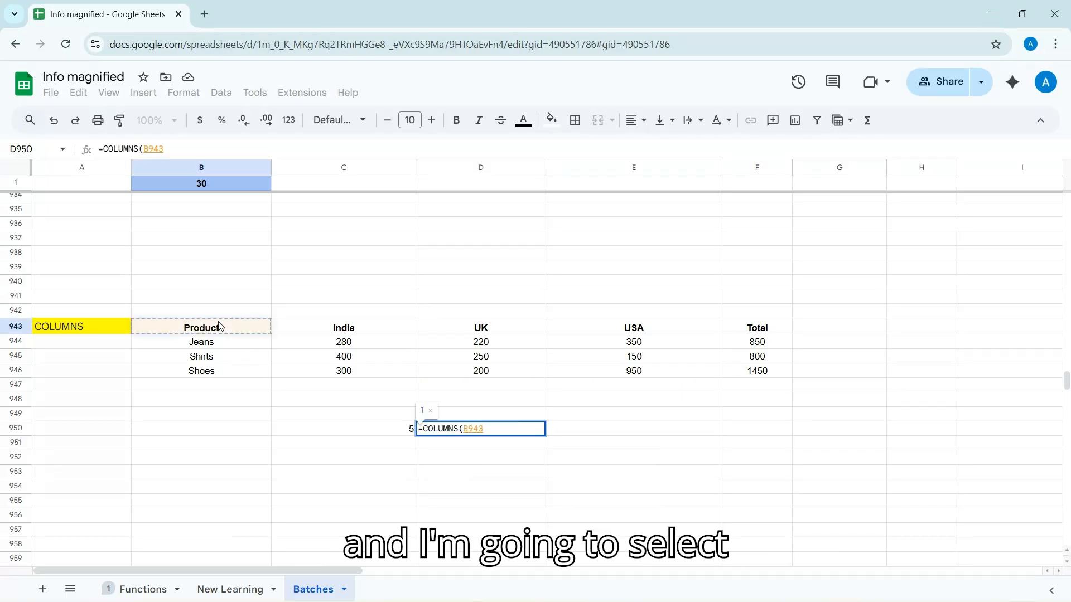
pyautogui.hotkey('ctrl', 'shift', 'Down')
pyautogui.hotkey('shift', 'Right')
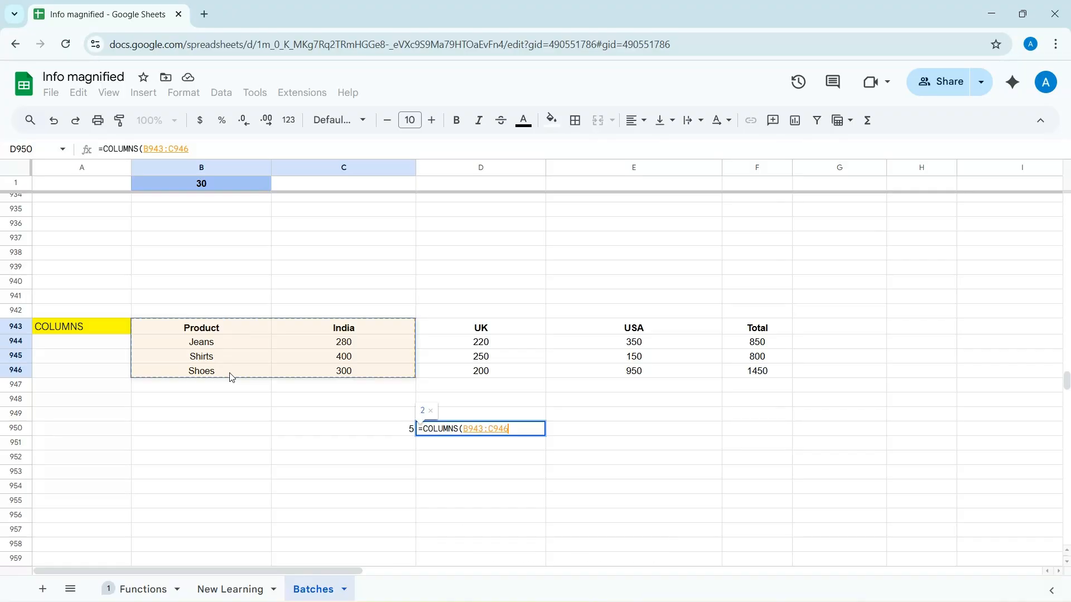
pyautogui.hotkey('shift', 'Right')
pyautogui.hotkey('shift', 'Right')
pyautogui.hotkey('shift', 'Right')
pyautogui.write(')')
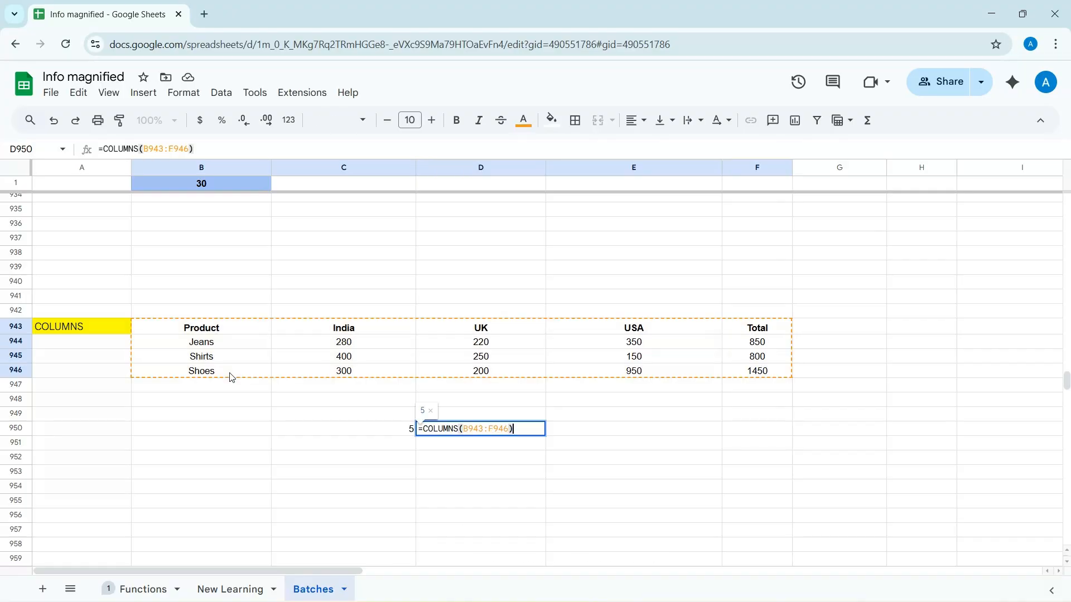
pyautogui.press('Return')
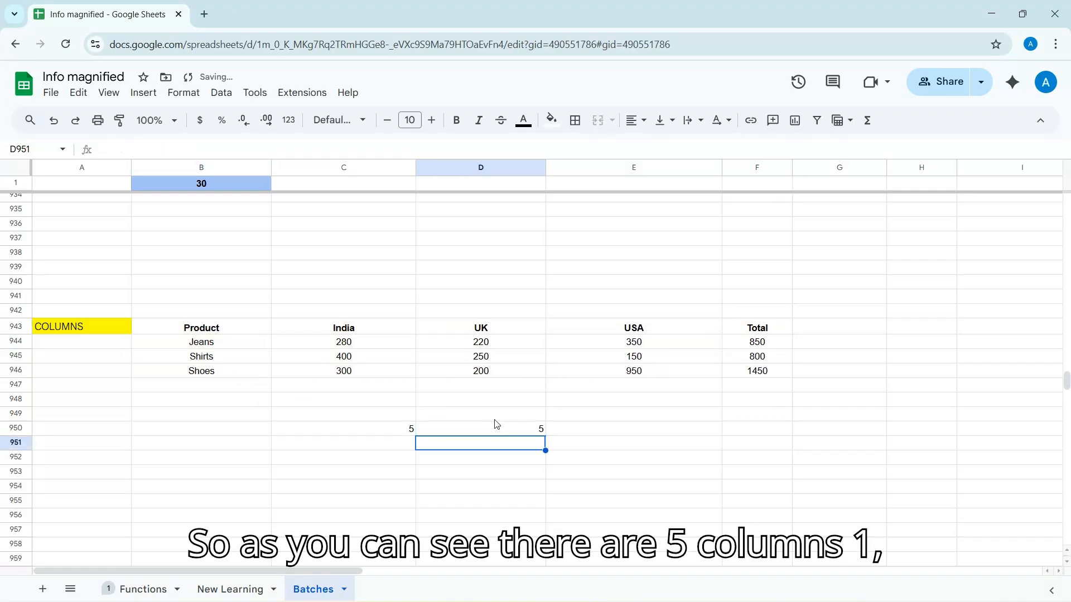
pyautogui.click(516, 430)
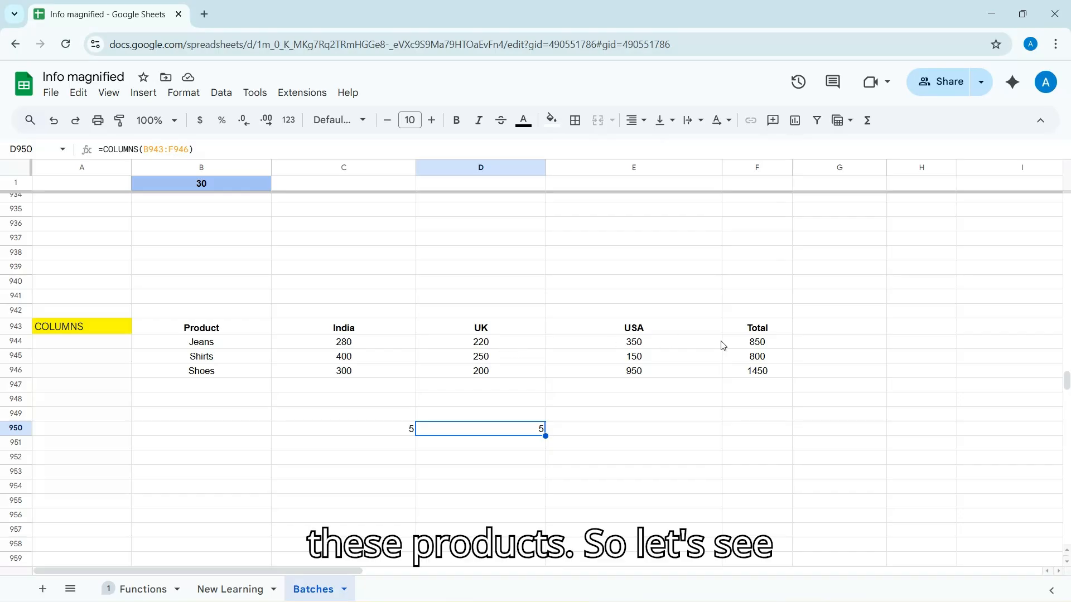
pyautogui.hscroll(1, 795, 347)
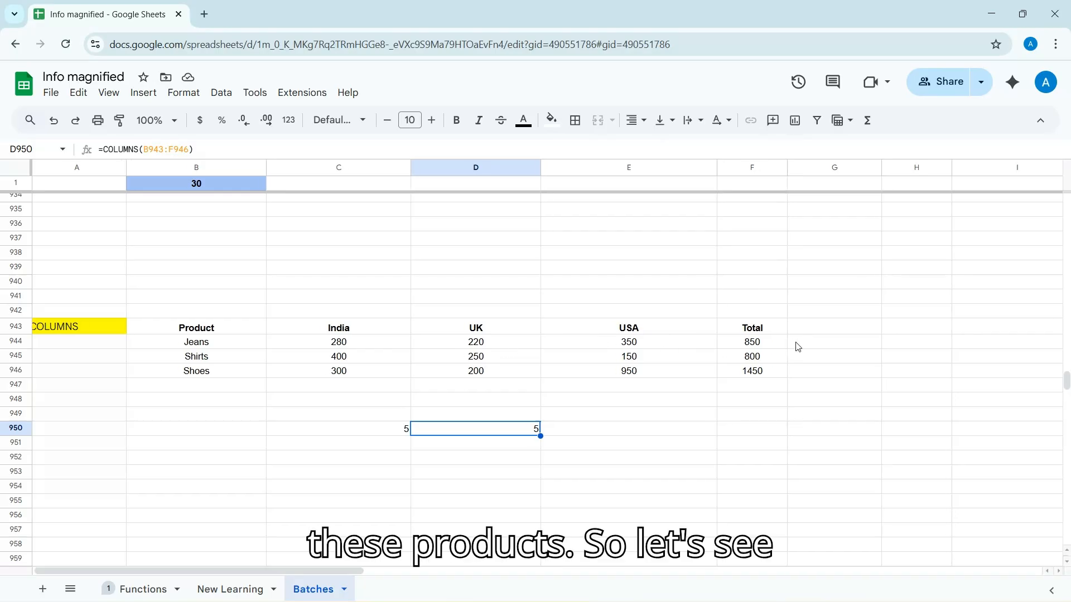
pyautogui.click(591, 439)
pyautogui.write('=')
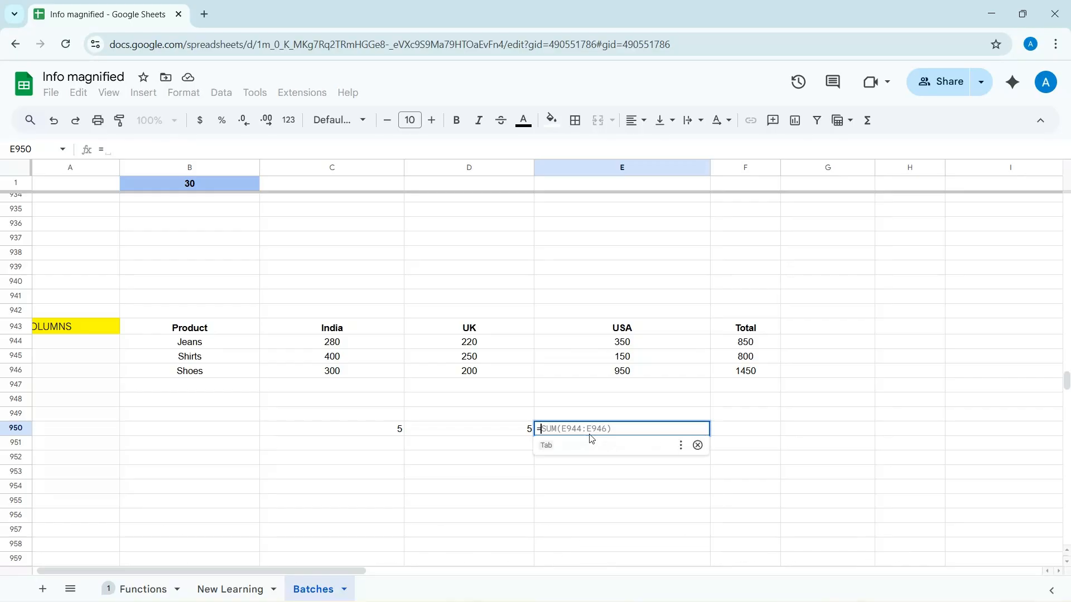
pyautogui.click(332, 346)
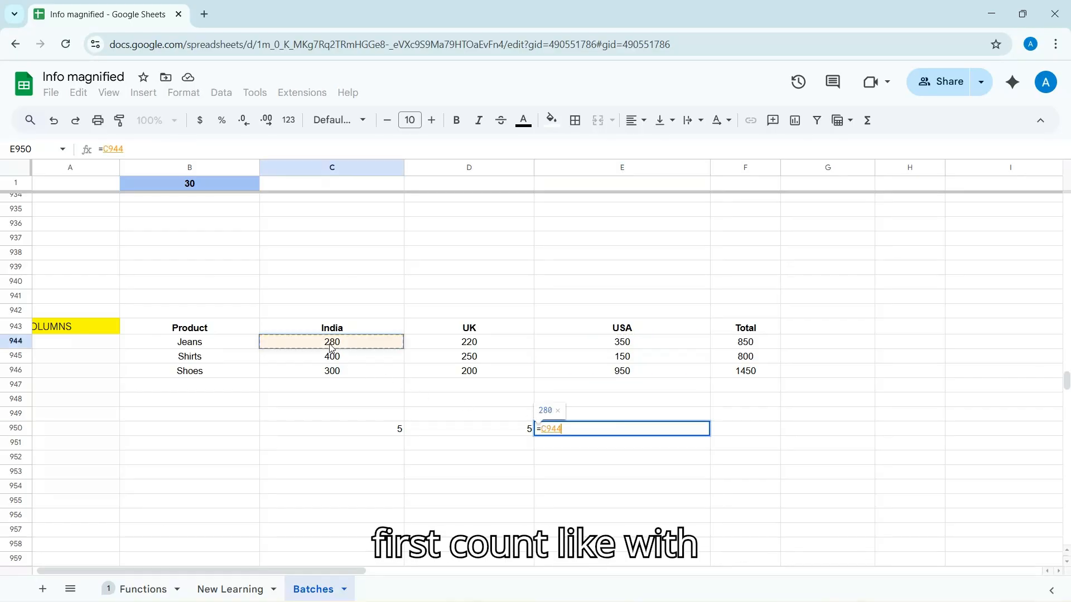
pyautogui.hotkey('shift', 'Right')
pyautogui.hotkey('shift', 'Right')
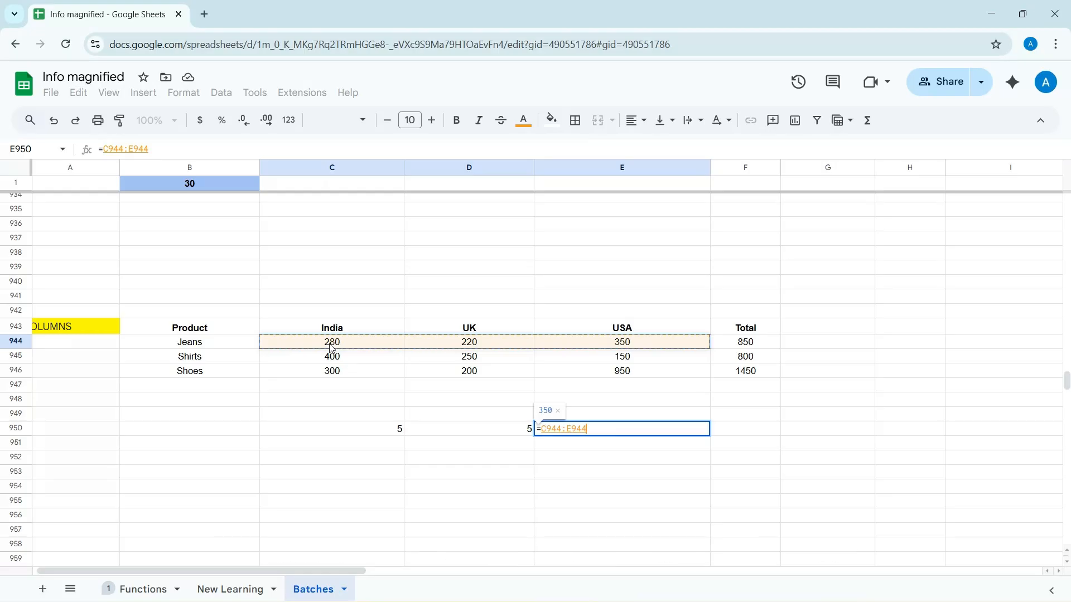
pyautogui.press('BackSpace')
pyautogui.press('BackSpace')
pyautogui.press('BackSpace')
pyautogui.press('BackSpace')
pyautogui.press('BackSpace')
pyautogui.press('BackSpace')
pyautogui.press('BackSpace')
pyautogui.press('BackSpace')
pyautogui.press('BackSpace')
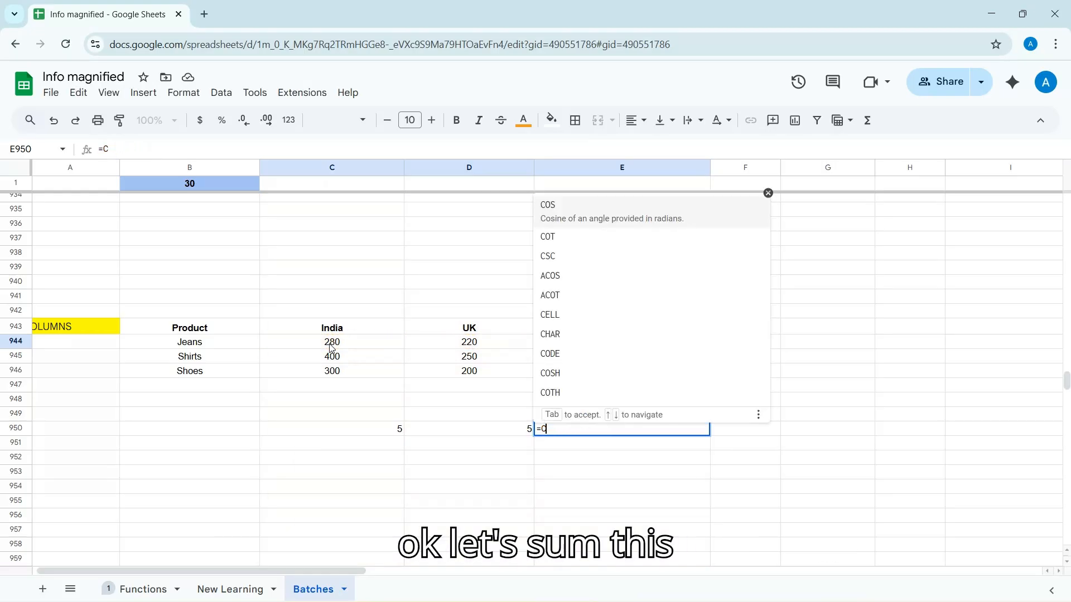
pyautogui.write('sum')
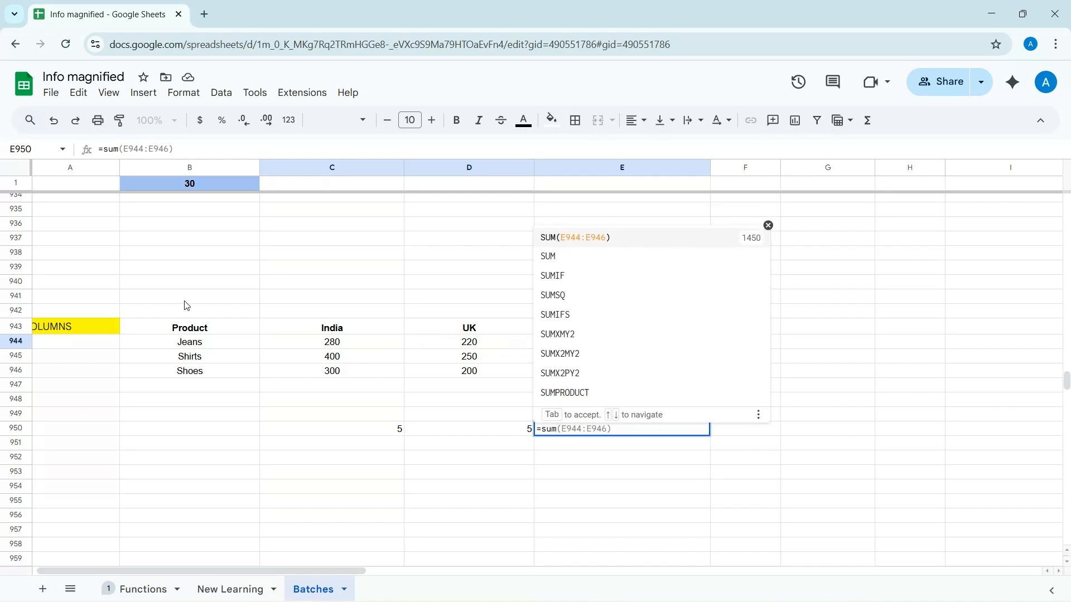
pyautogui.click(315, 345)
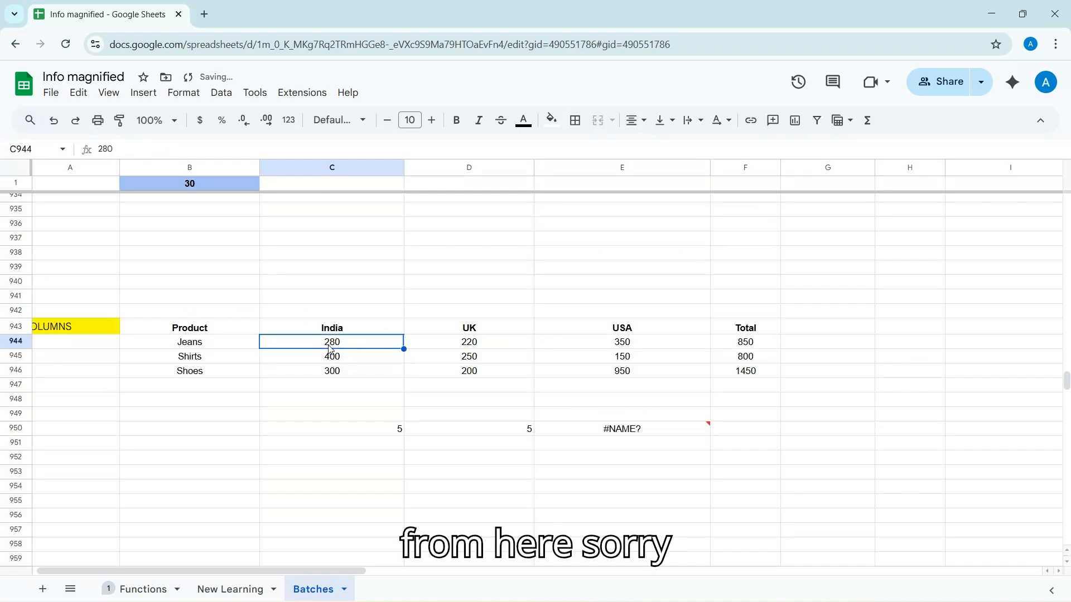
# Step: Replace the contents of cell E950 with =SUM(C944:E944) to add up the Jeans figures for India, UK and USA
pyautogui.click(618, 430)
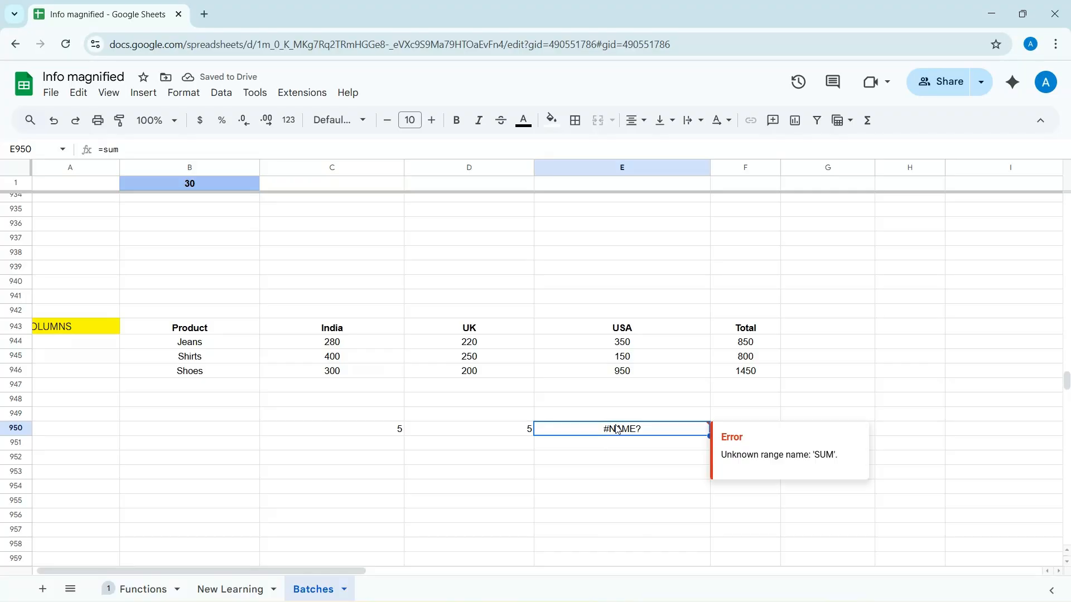
pyautogui.write('=su=sum')
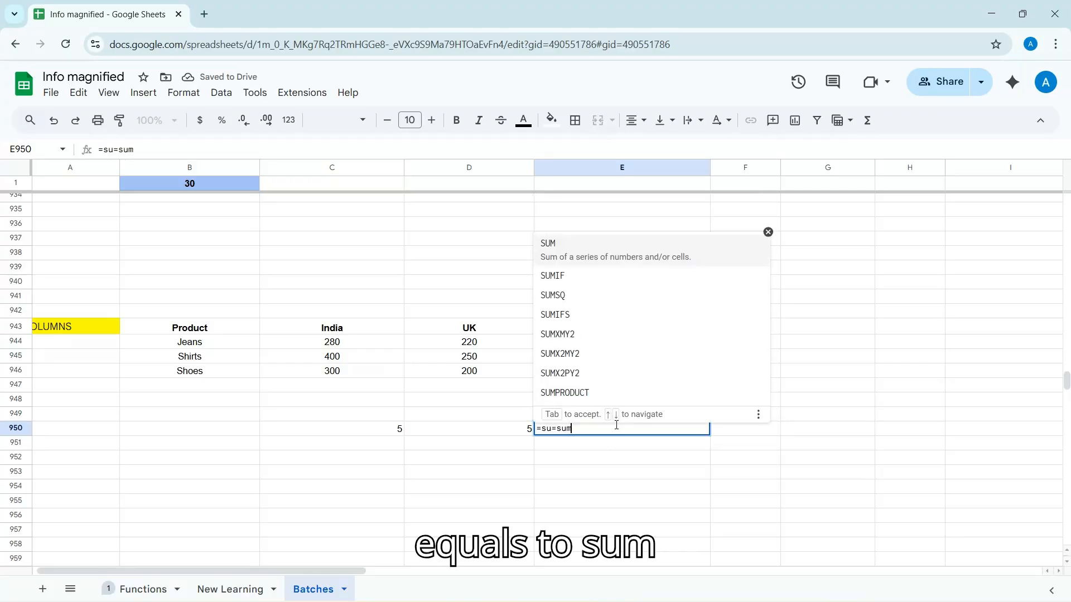
pyautogui.press('BackSpace')
pyautogui.press('BackSpace')
pyautogui.press('BackSpace')
pyautogui.press('BackSpace')
pyautogui.press('BackSpace')
pyautogui.press('BackSpace')
pyautogui.press('BackSpace')
pyautogui.write('=s')
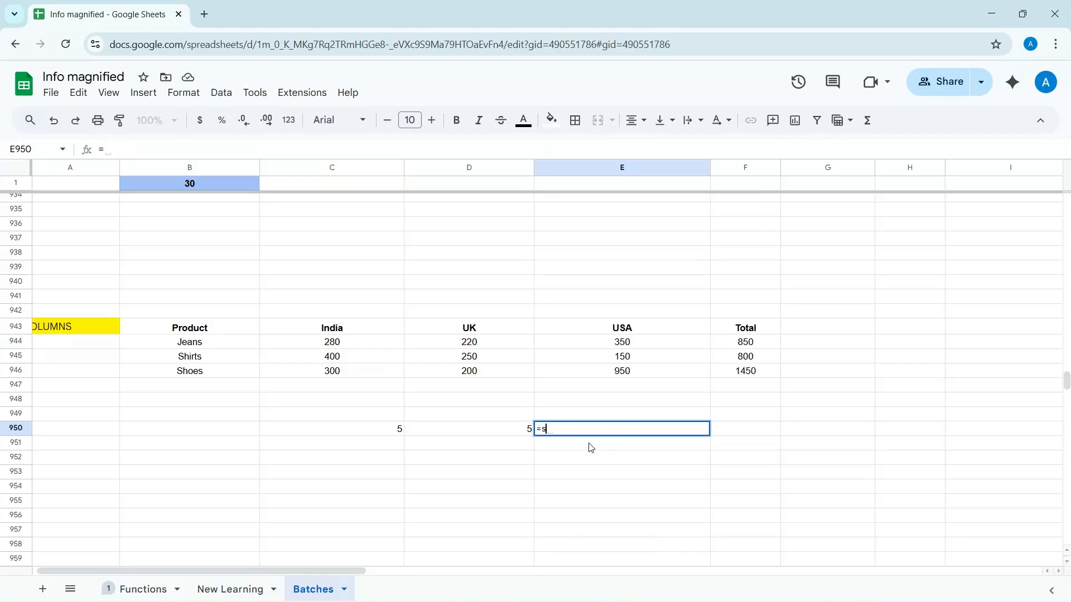
pyautogui.write('um')
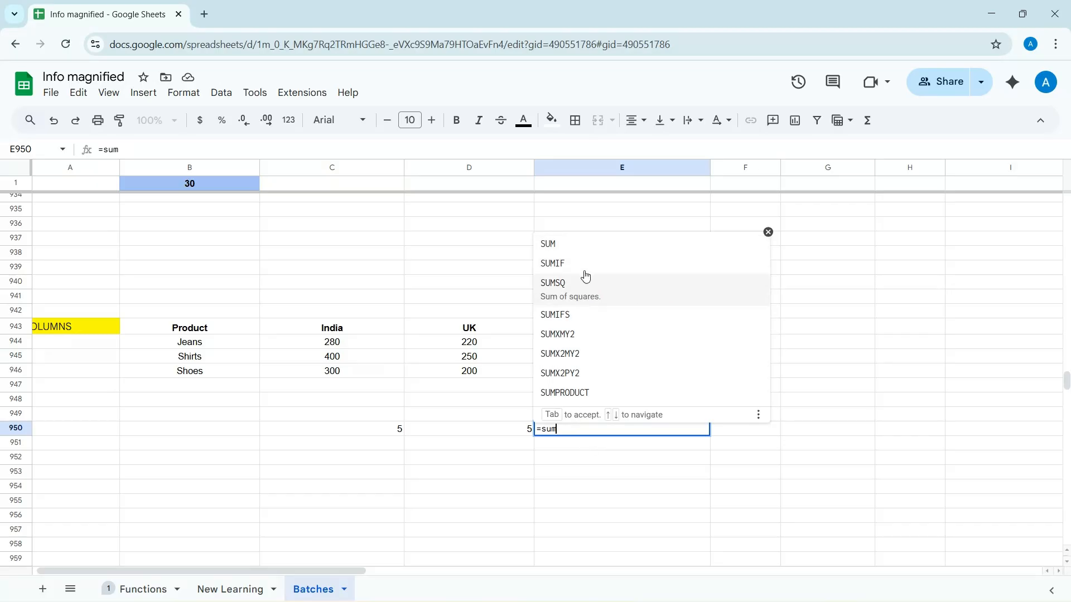
pyautogui.click(577, 254)
pyautogui.click(329, 342)
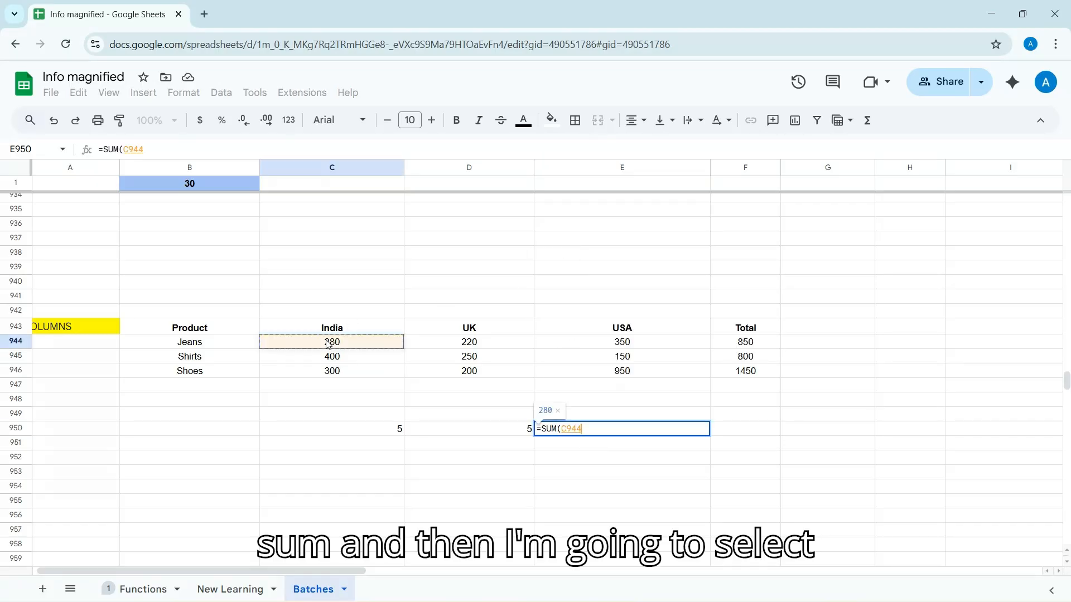
pyautogui.hotkey('shift', 'Right')
pyautogui.hotkey('shift', 'Right')
pyautogui.hotkey('shift', 'Right')
pyautogui.hotkey('shift', 'Left')
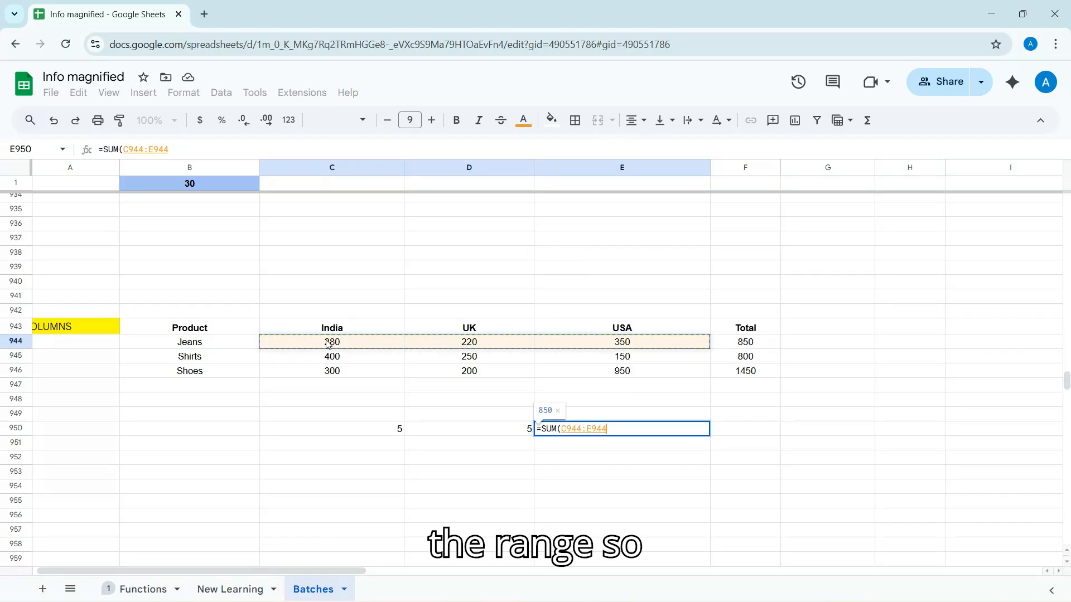
pyautogui.write(')')
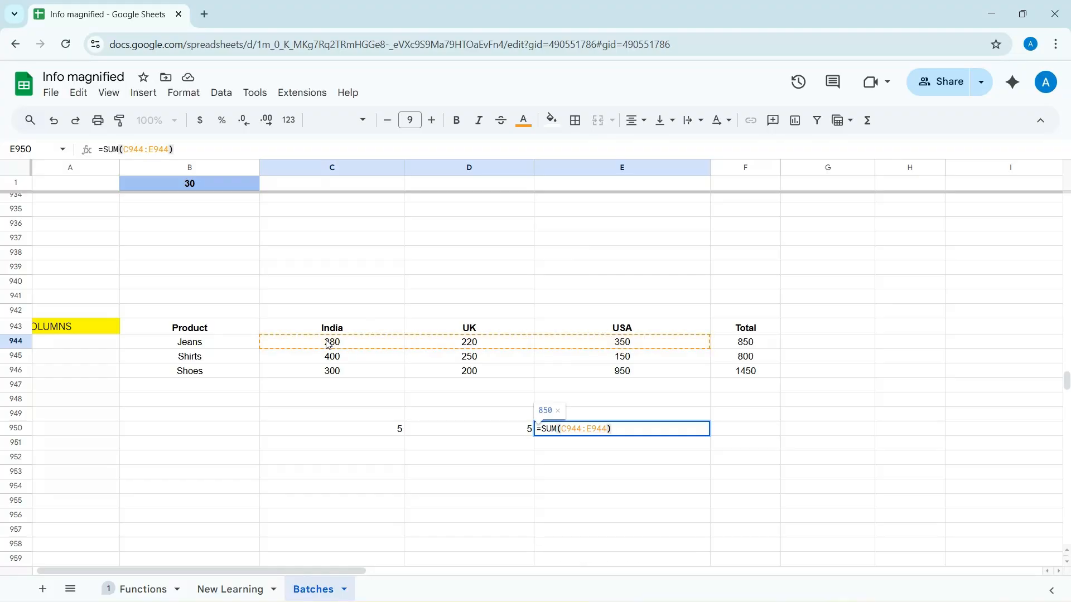
pyautogui.press('Return')
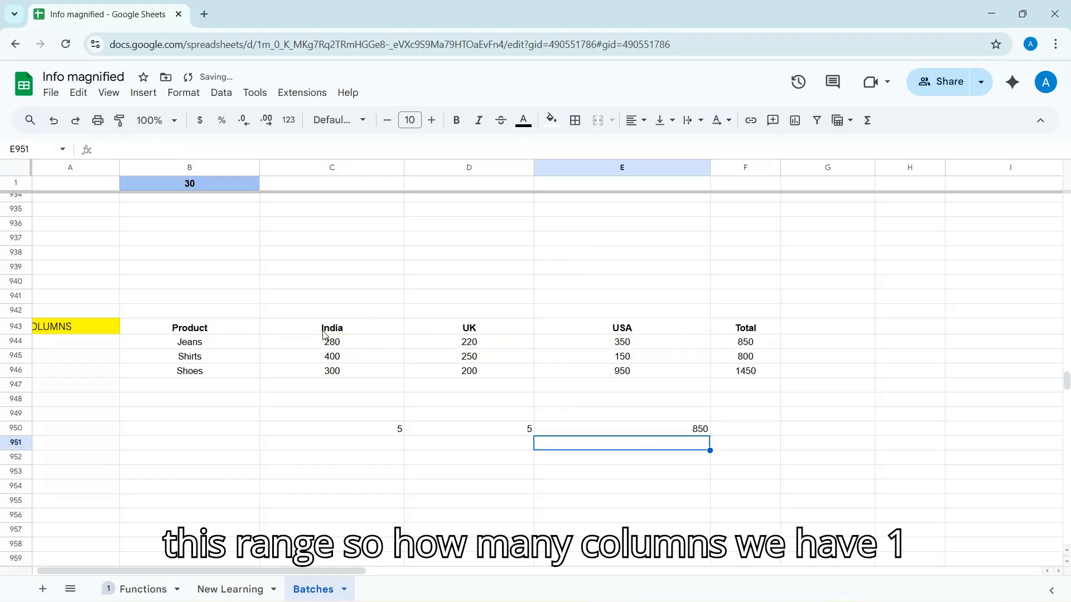
pyautogui.click(685, 431)
# Step: Enter the formula =E950/2 in cell F950 to divide the Jeans sum
pyautogui.click(755, 436)
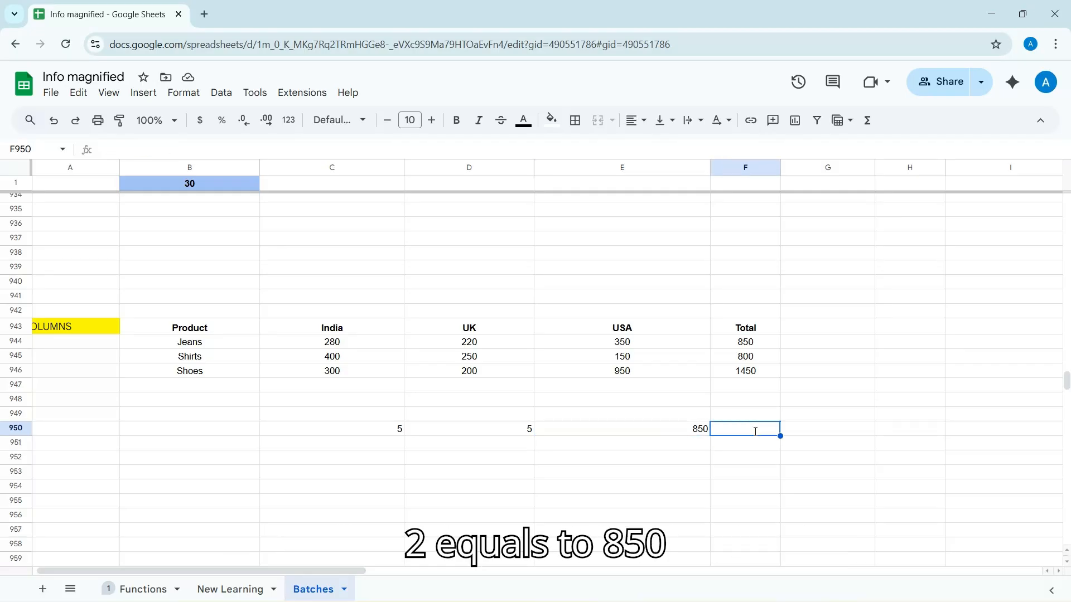
pyautogui.write('=')
pyautogui.click(686, 440)
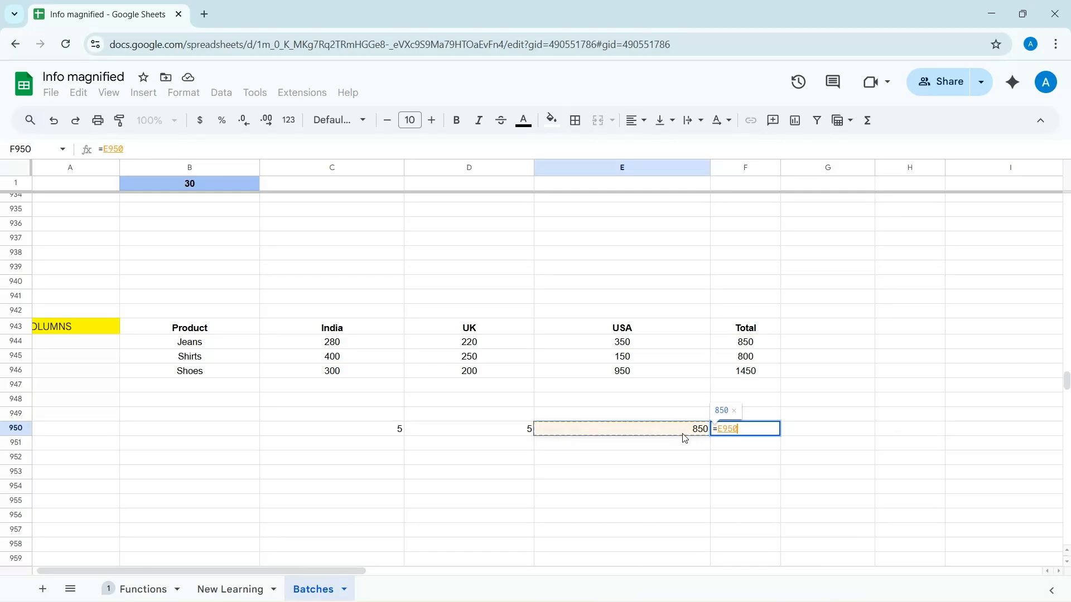
pyautogui.write('/2')
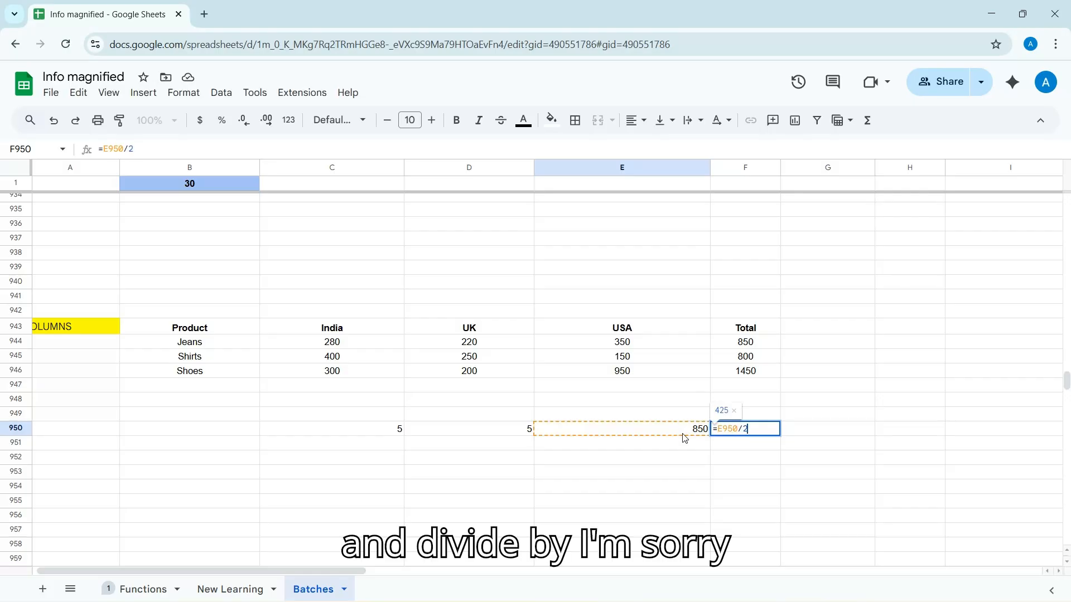
pyautogui.press('Return')
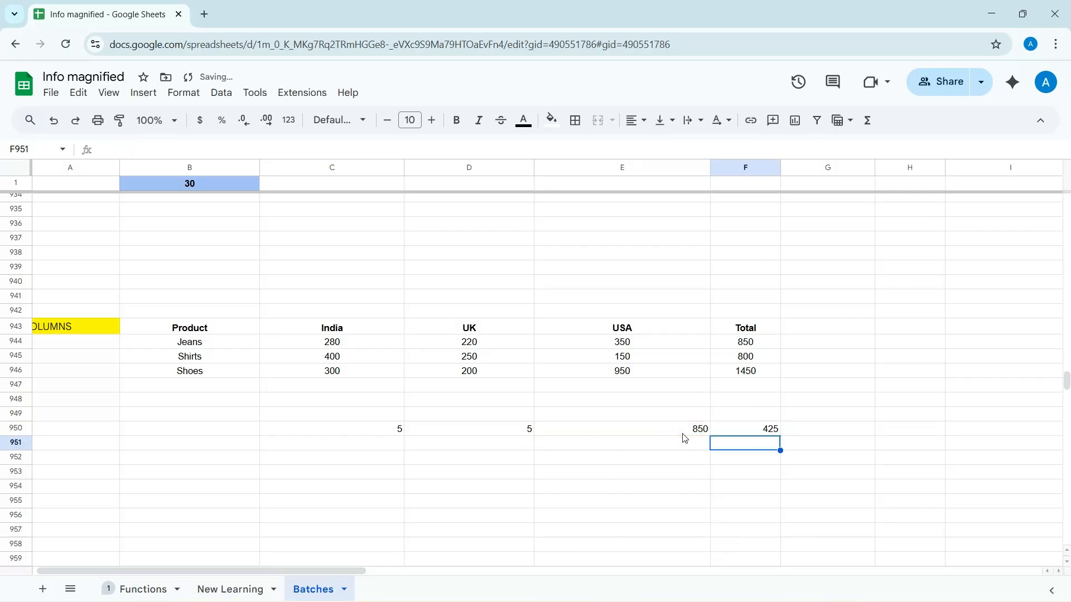
# Step: Correct the divisor in the F950 formula to 3, giving =E950/3
pyautogui.press('Up')
pyautogui.press('Return')
pyautogui.press('BackSpace')
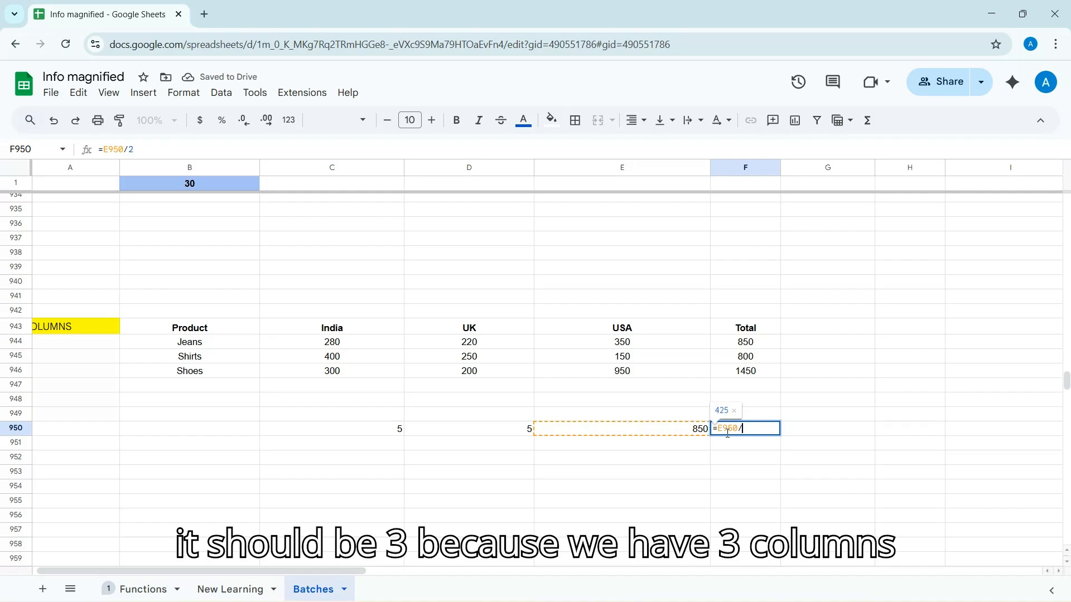
pyautogui.write('3')
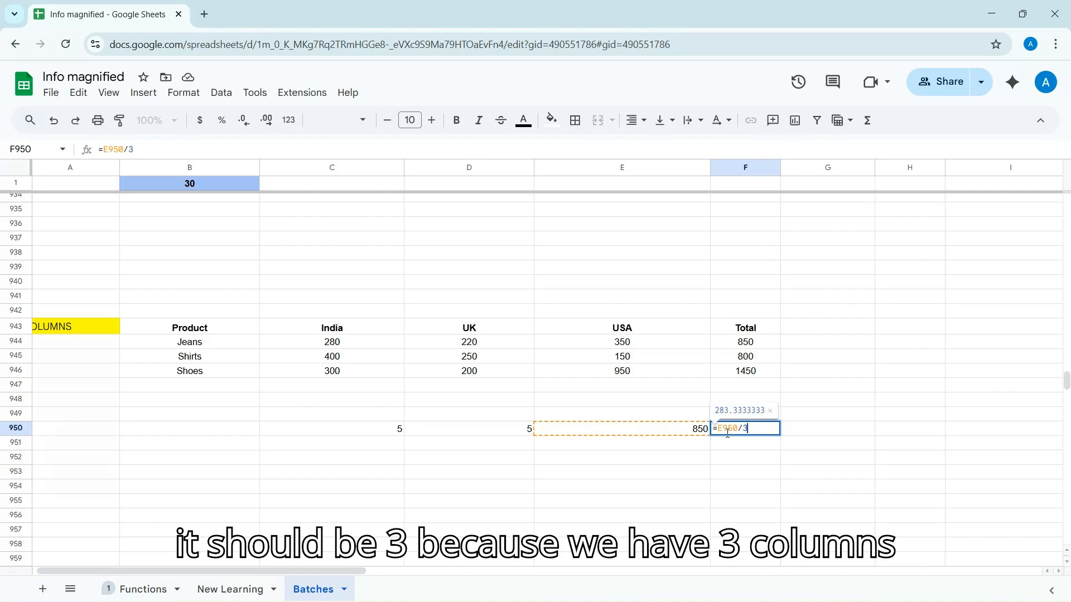
pyautogui.press('Return')
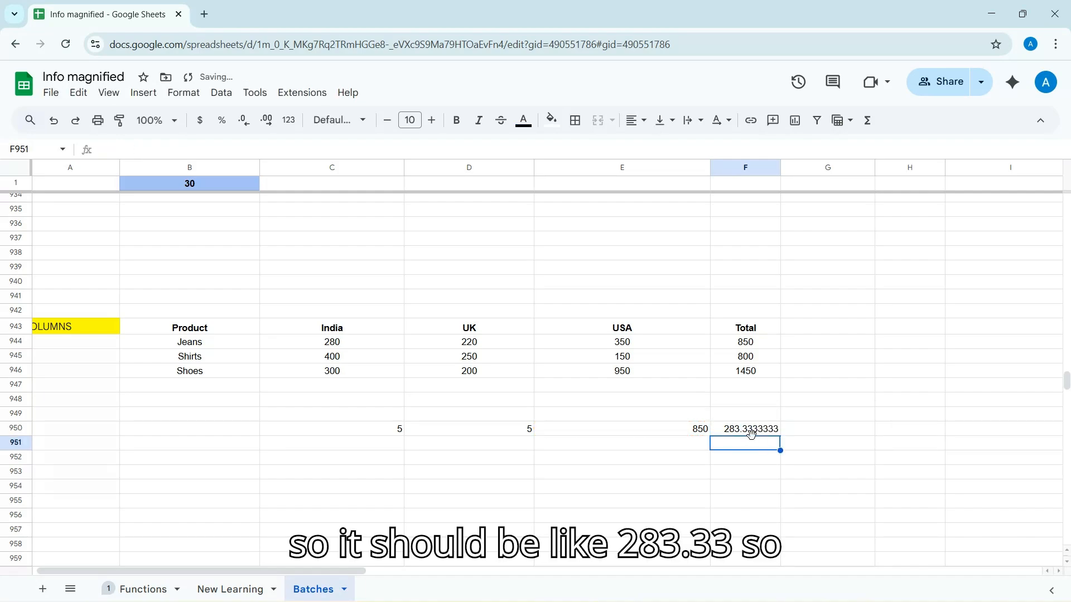
# Step: Begin the Jeans average formula in cell G944 with =SUM(C944:E944) followed by a division sign
pyautogui.click(803, 345)
pyautogui.write('=sum')
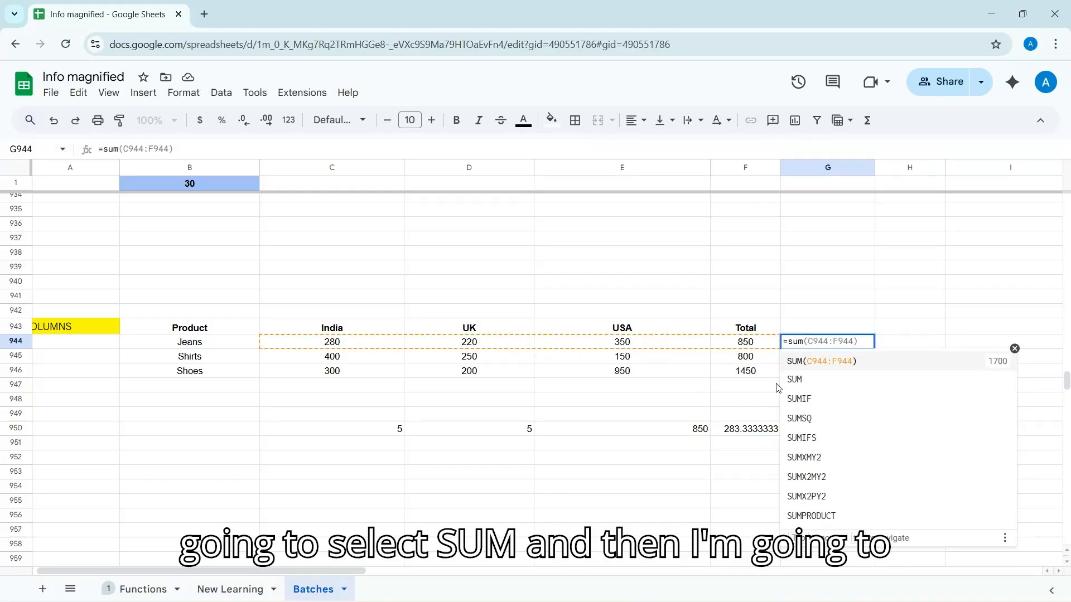
pyautogui.click(798, 387)
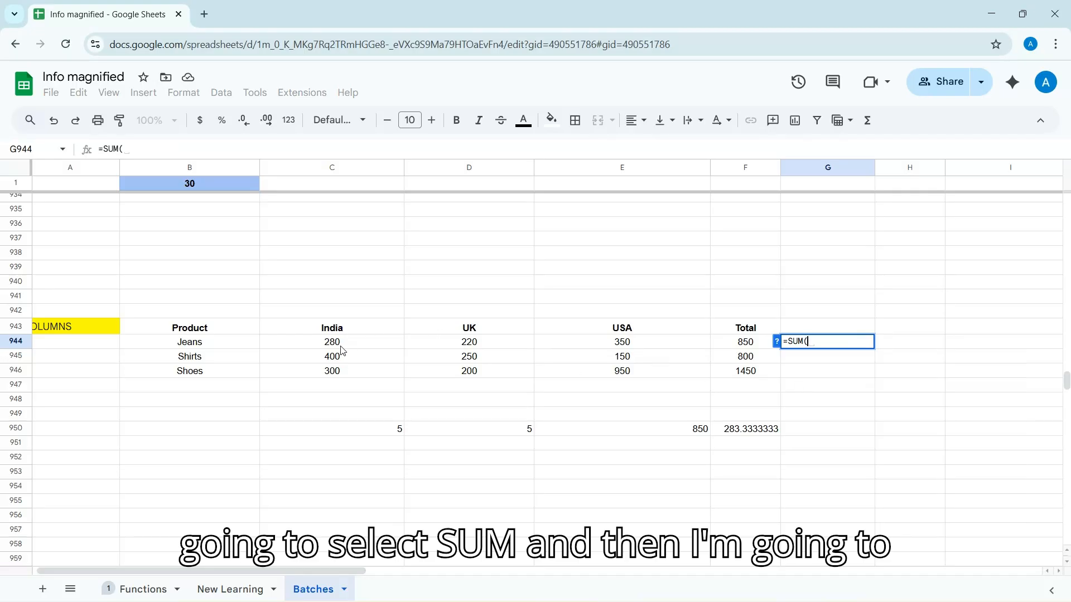
pyautogui.moveTo(340, 346); pyautogui.dragTo(667, 352)
pyautogui.write(')')
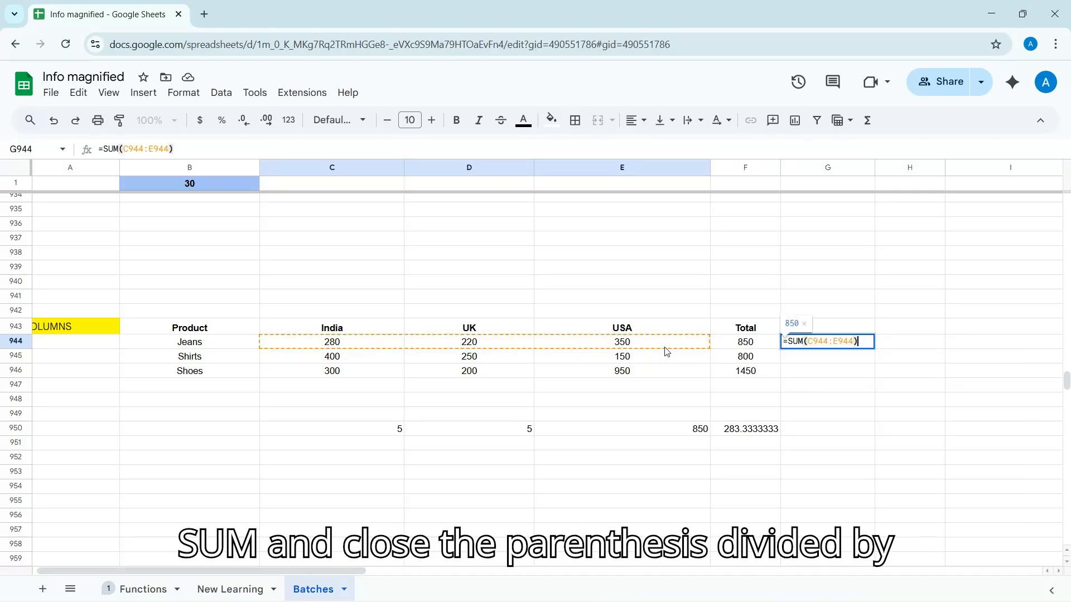
pyautogui.write('/')
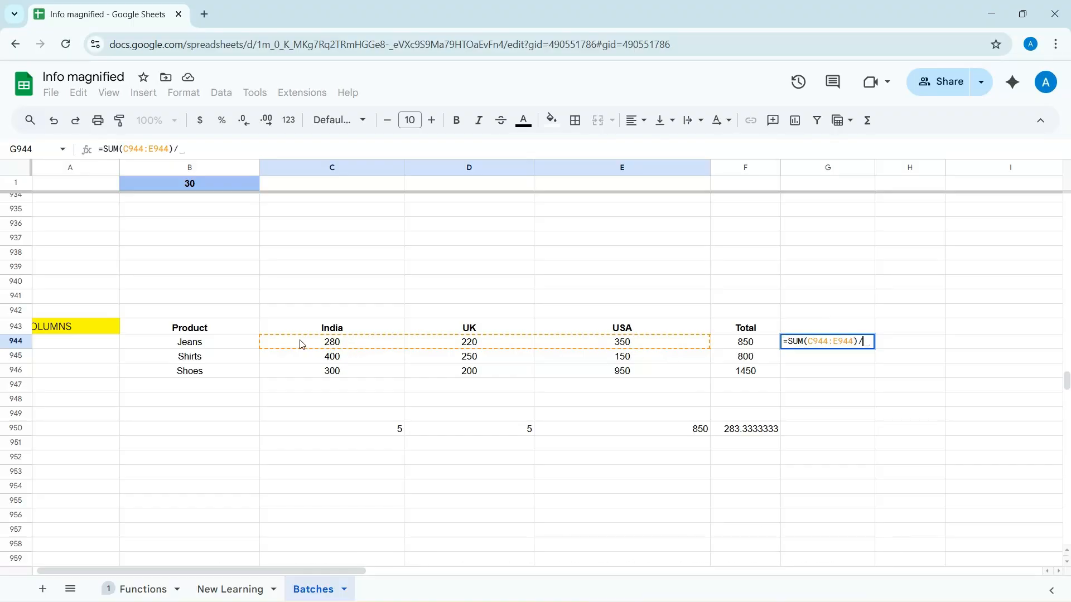
pyautogui.moveTo(302, 344); pyautogui.dragTo(598, 341)
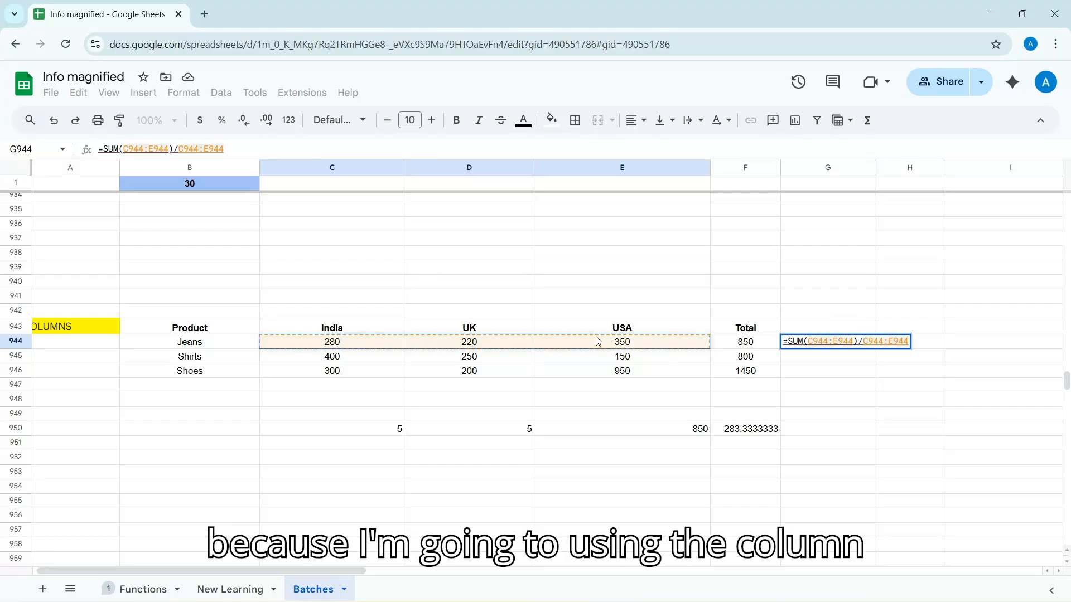
pyautogui.press('BackSpace')
pyautogui.press('BackSpace')
pyautogui.press('BackSpace')
pyautogui.press('BackSpace')
pyautogui.press('BackSpace')
pyautogui.press('BackSpace')
pyautogui.press('BackSpace')
pyautogui.press('BackSpace')
pyautogui.press('BackSpace')
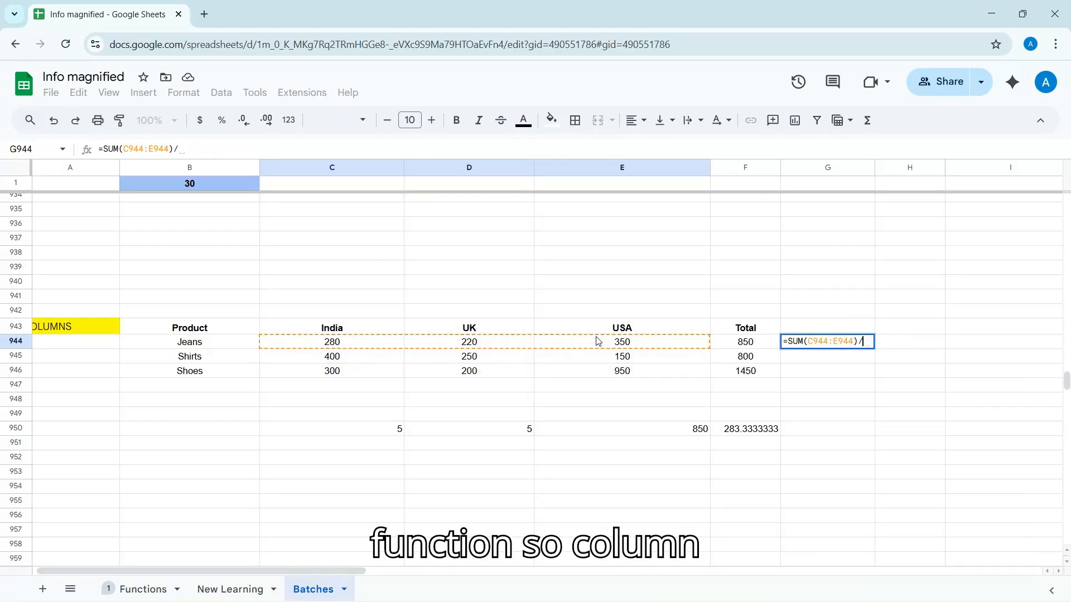
# Step: Complete the G944 formula with COLUMNS(C944:E944) as the divisor, giving =SUM(C944:E944)/COLUMNS(C944:E944)
pyautogui.write('Column')
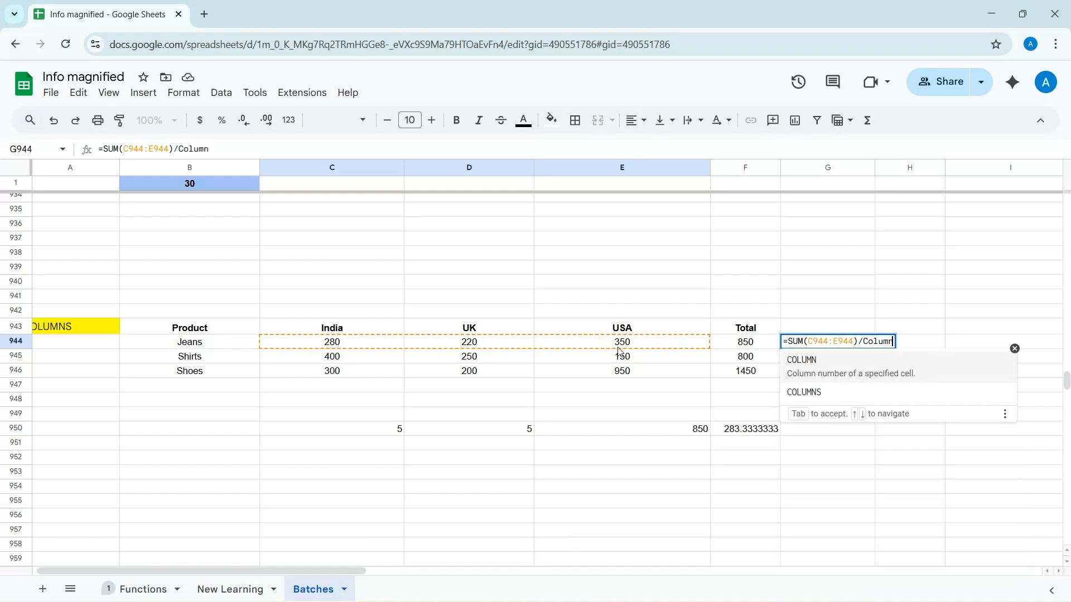
pyautogui.click(825, 392)
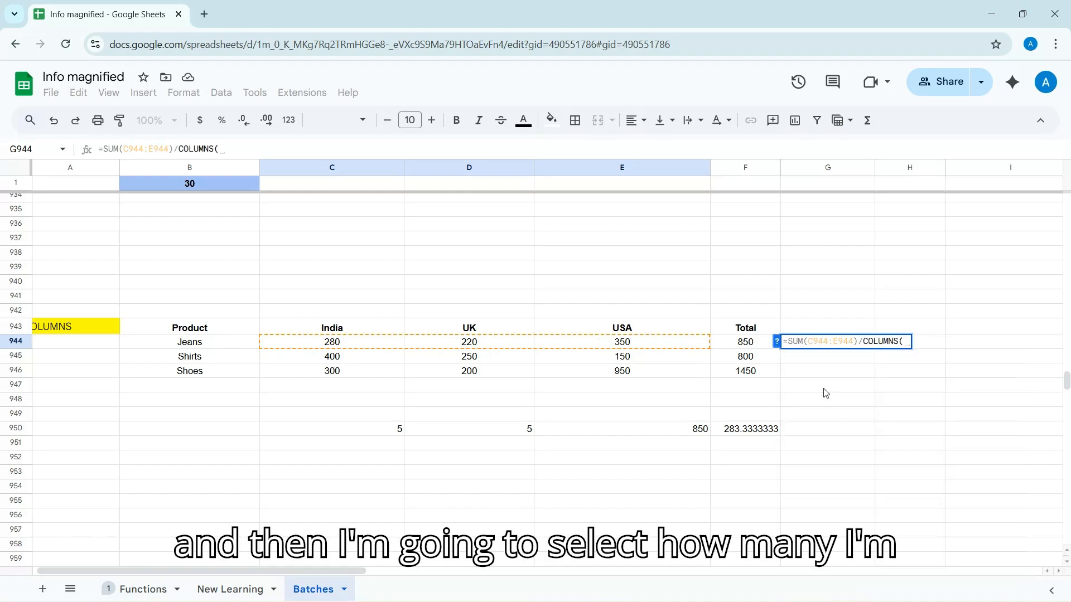
pyautogui.moveTo(329, 343); pyautogui.dragTo(628, 344)
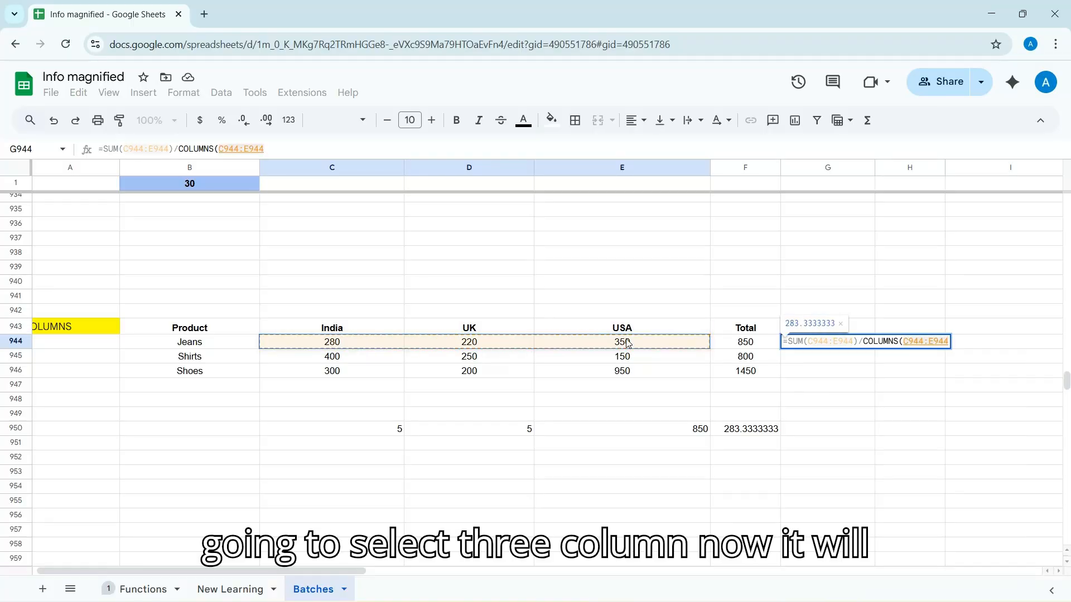
pyautogui.write(')')
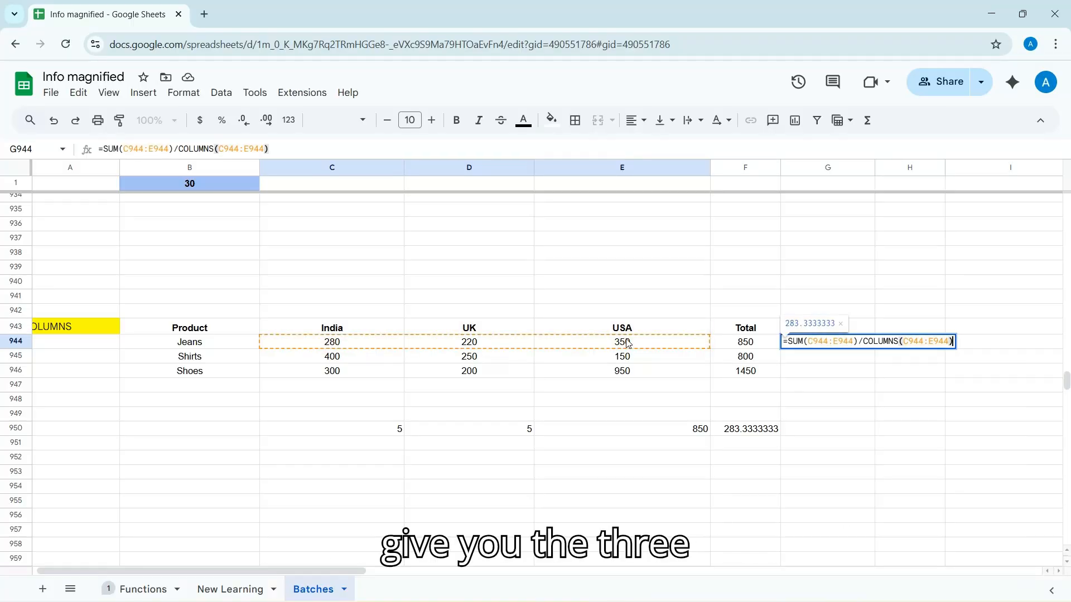
pyautogui.press('Return')
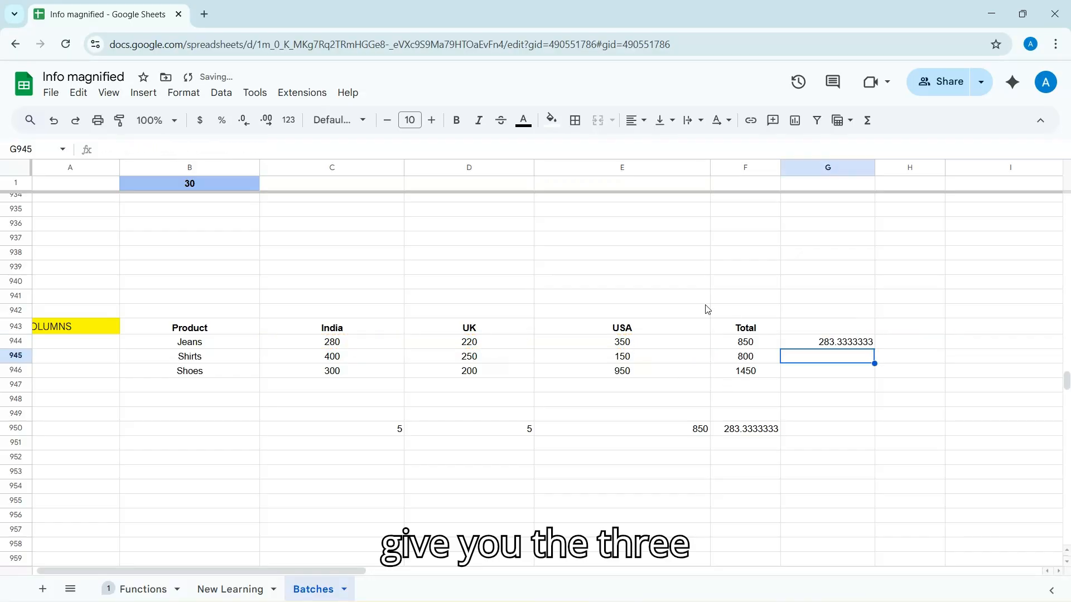
pyautogui.doubleClick(839, 347)
pyautogui.click(866, 363)
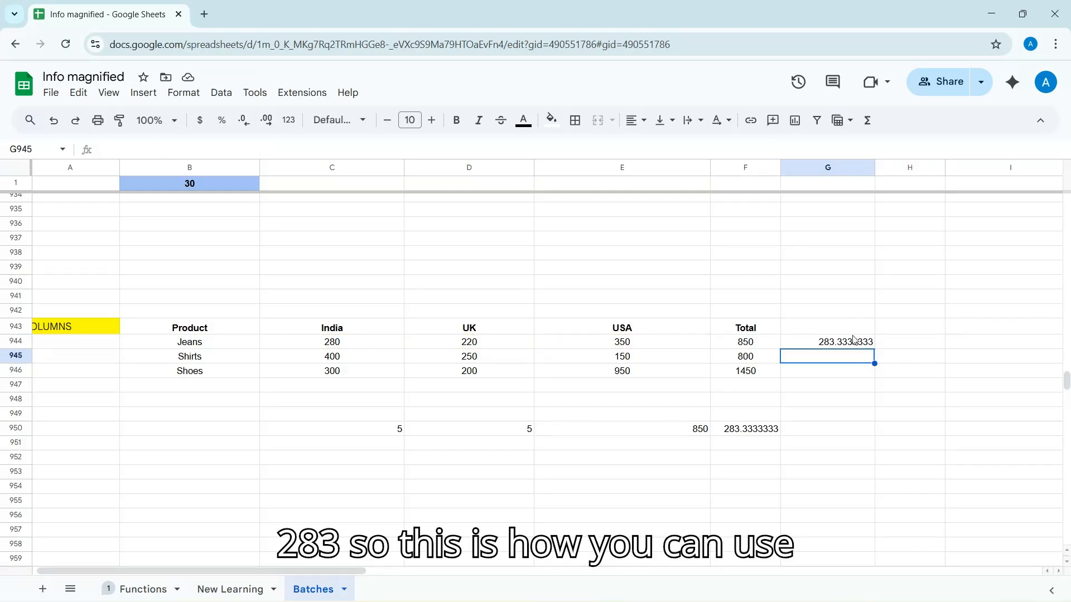
# Step: Begin the first student's average formula in cell H963 of the student marks table with =SUM(C963:G963) followed by a division sign
pyautogui.hscroll(-1, 454, 391)
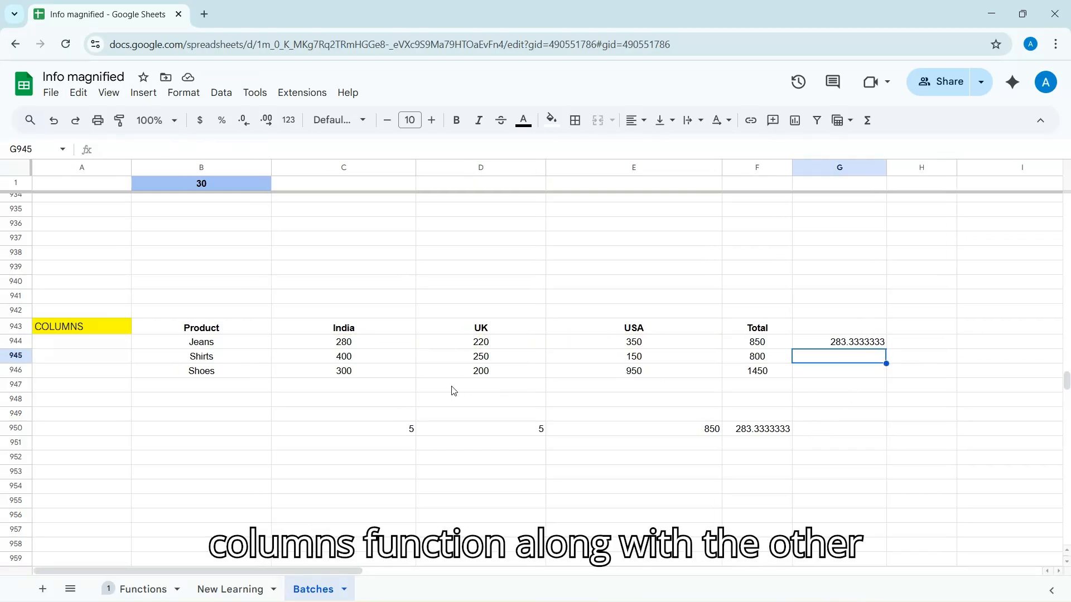
pyautogui.scroll(-5, 453, 392)
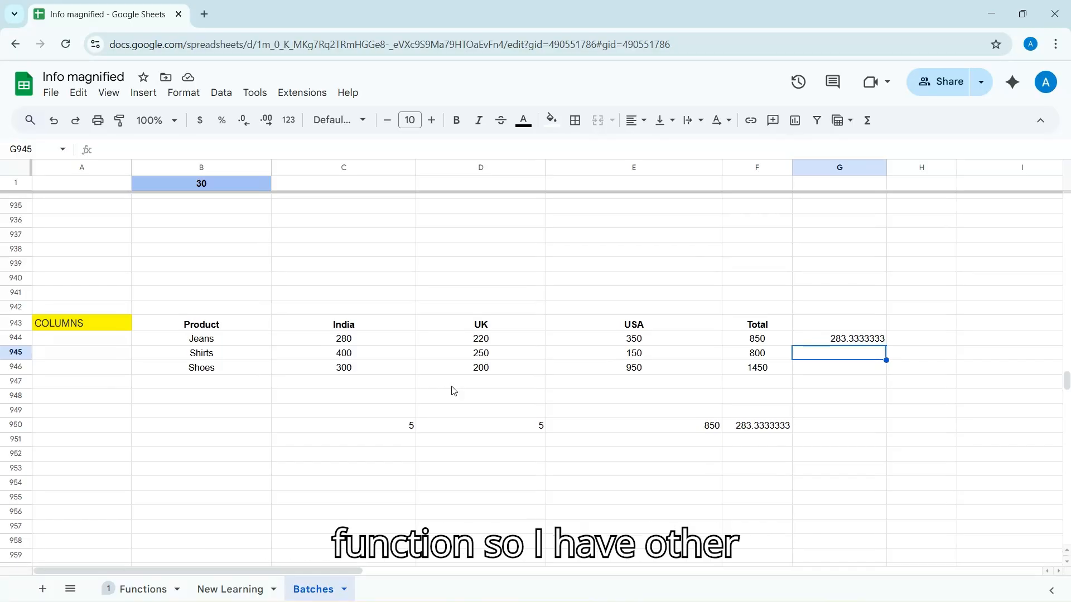
pyautogui.scroll(-3, 453, 391)
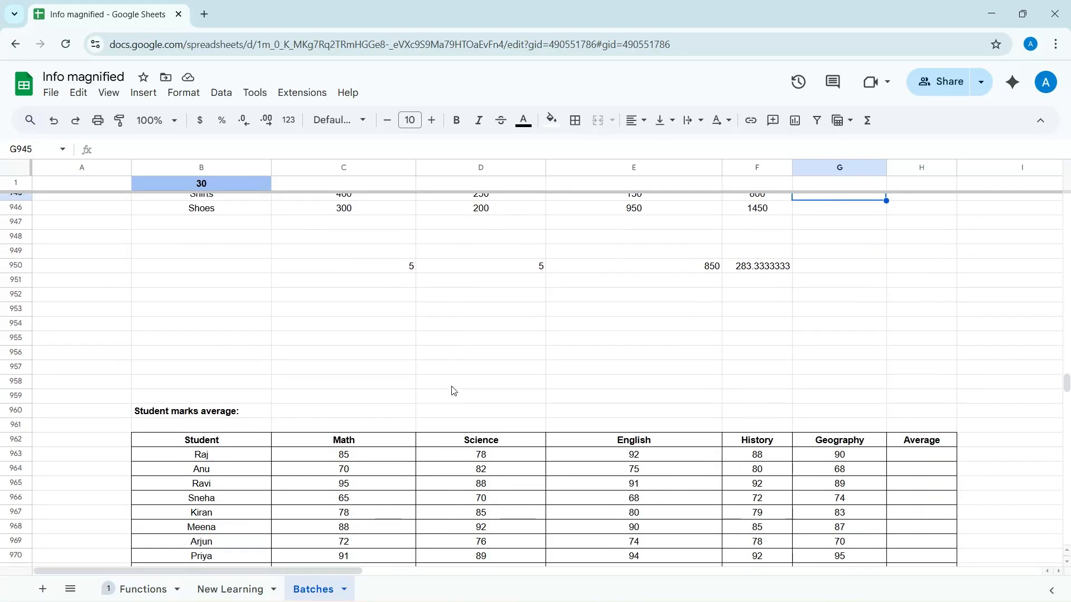
pyautogui.hscroll(1, 453, 391)
pyautogui.scroll(-3, 454, 391)
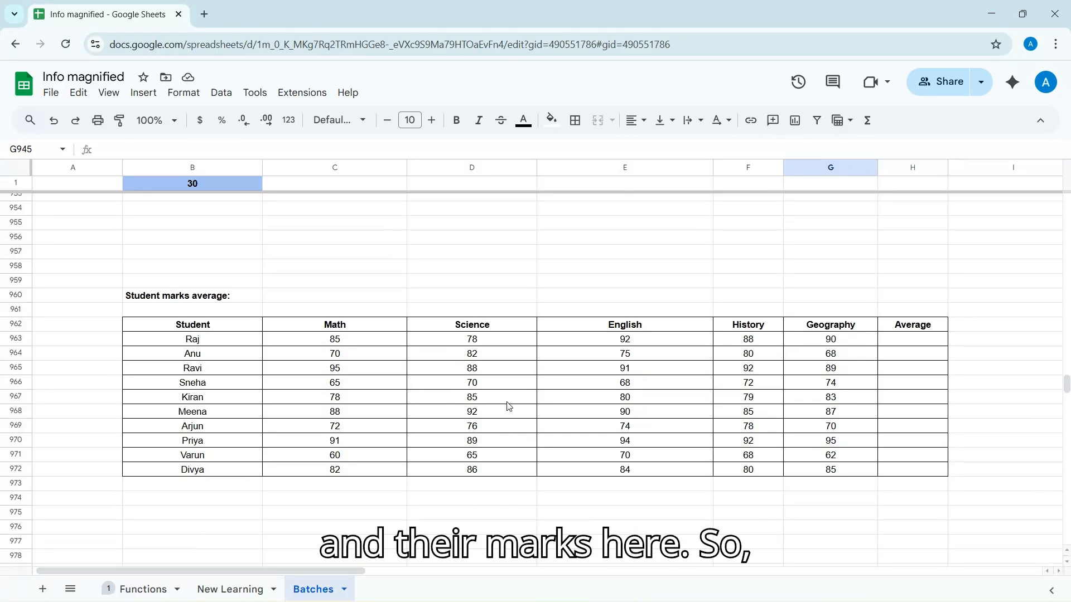
pyautogui.hscroll(1, 508, 407)
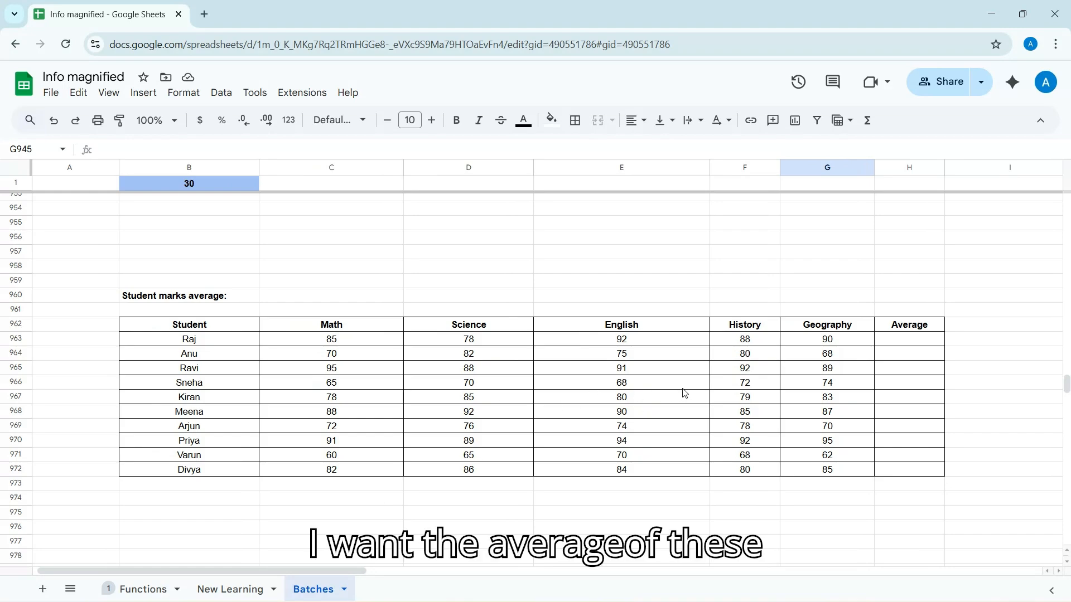
pyautogui.click(921, 345)
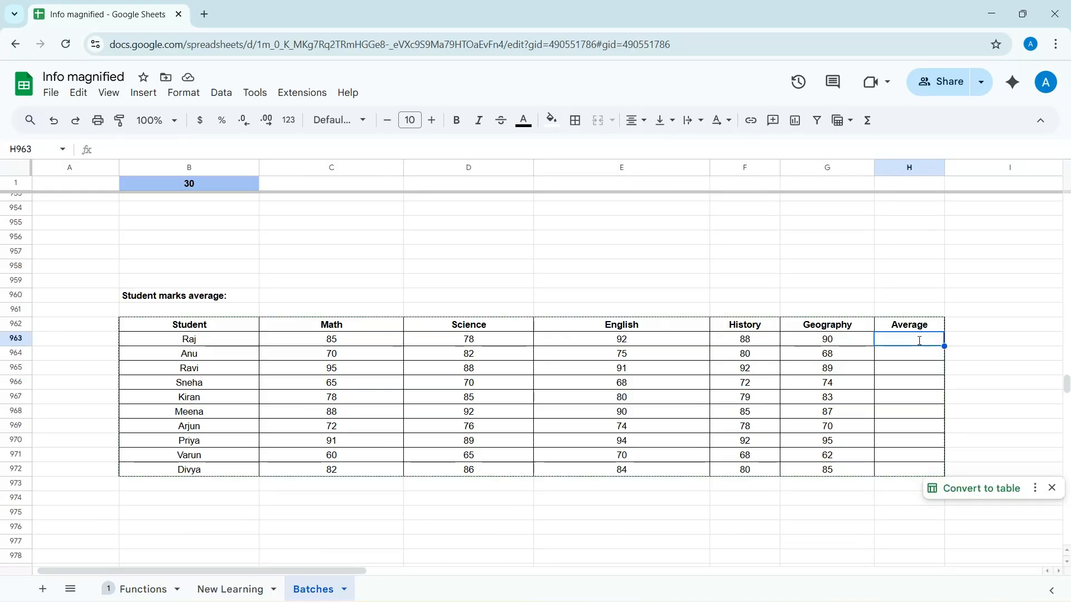
pyautogui.write('=sum')
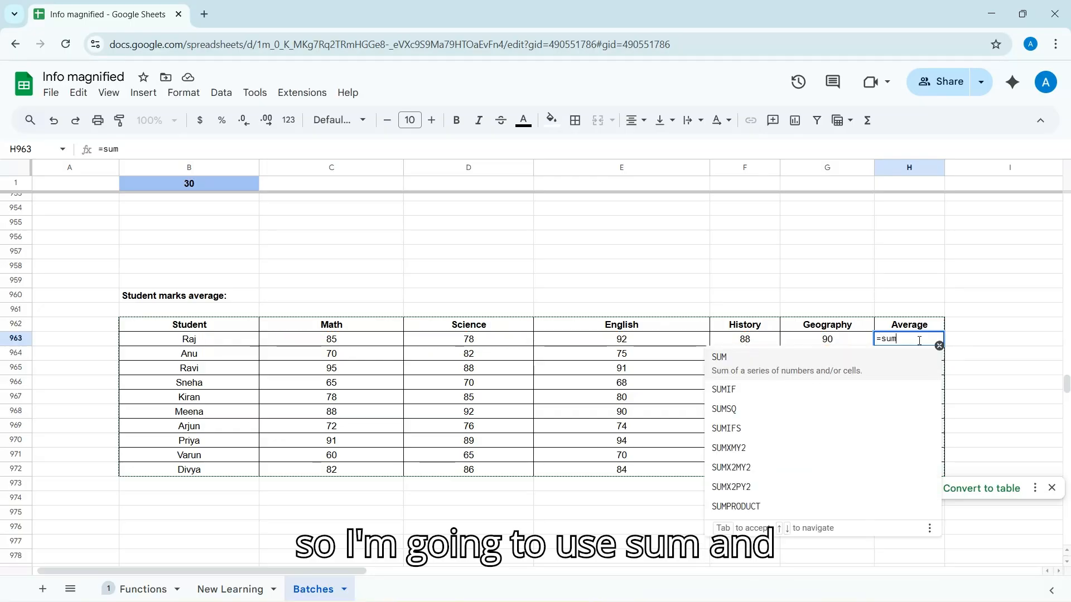
pyautogui.click(743, 359)
pyautogui.click(341, 340)
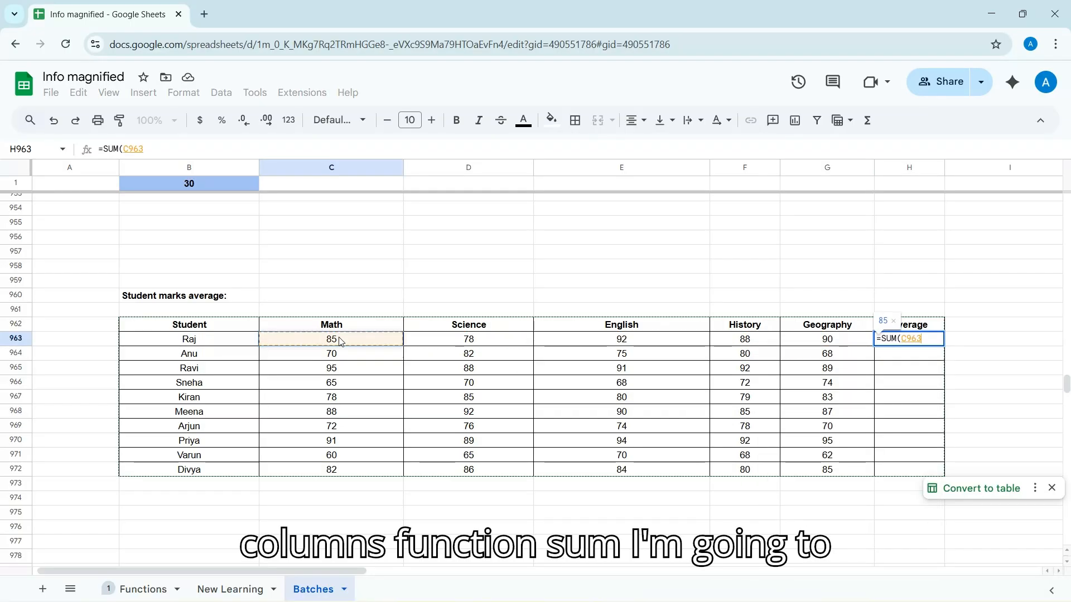
pyautogui.hotkey('shift', 'Right')
pyautogui.hotkey('shift', 'Right')
pyautogui.hotkey('shift', 'Right')
pyautogui.hotkey('shift', 'Right')
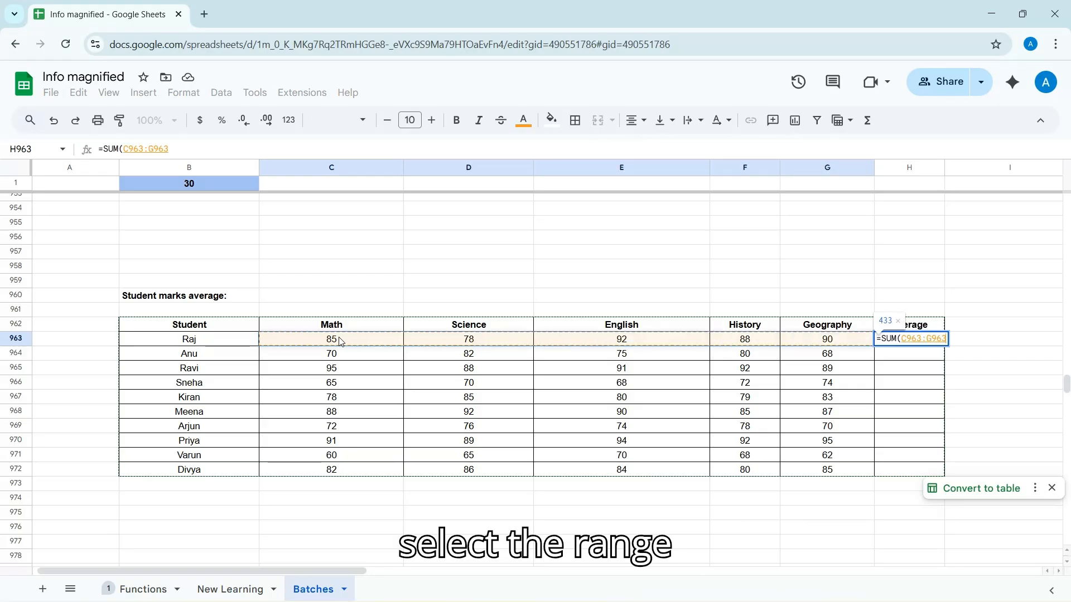
pyautogui.write(')/')
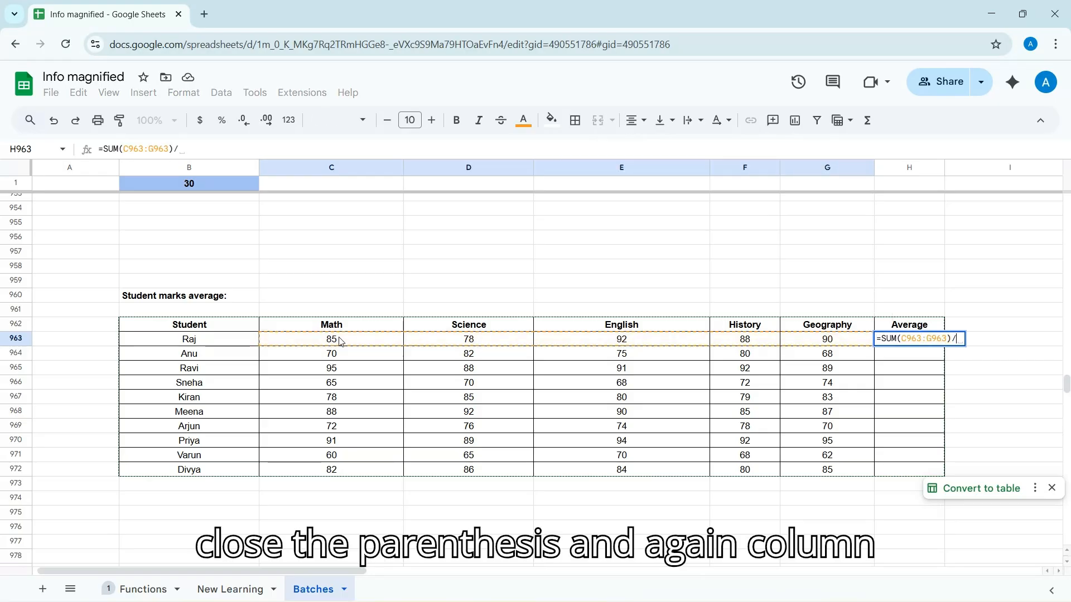
# Step: Complete the H963 formula with COLUMNS(C963:G963) as the divisor and autofill the Average column down to H972
pyautogui.write('Col')
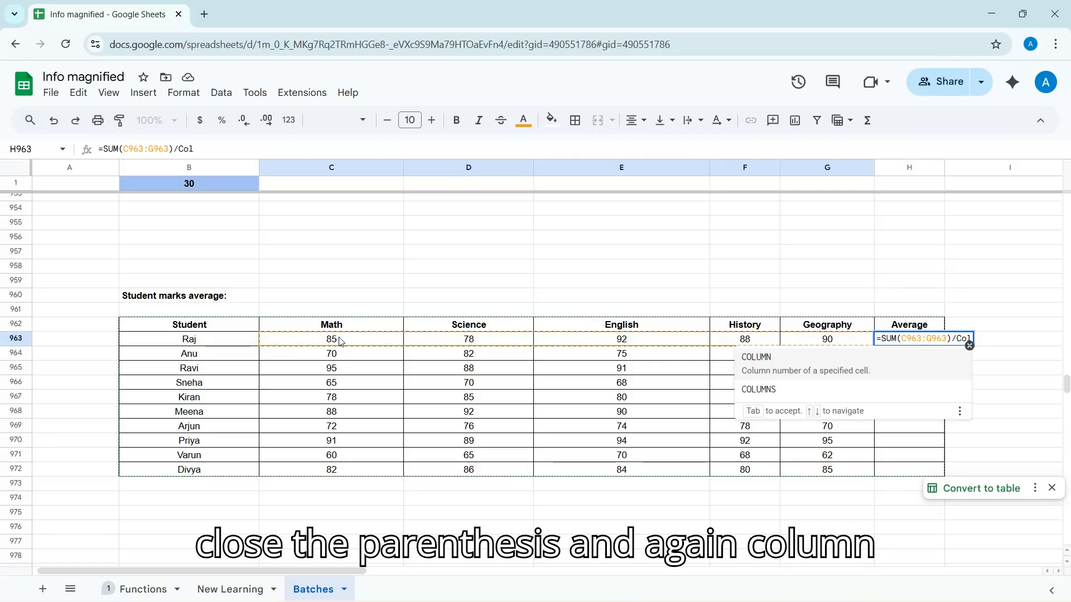
pyautogui.click(748, 388)
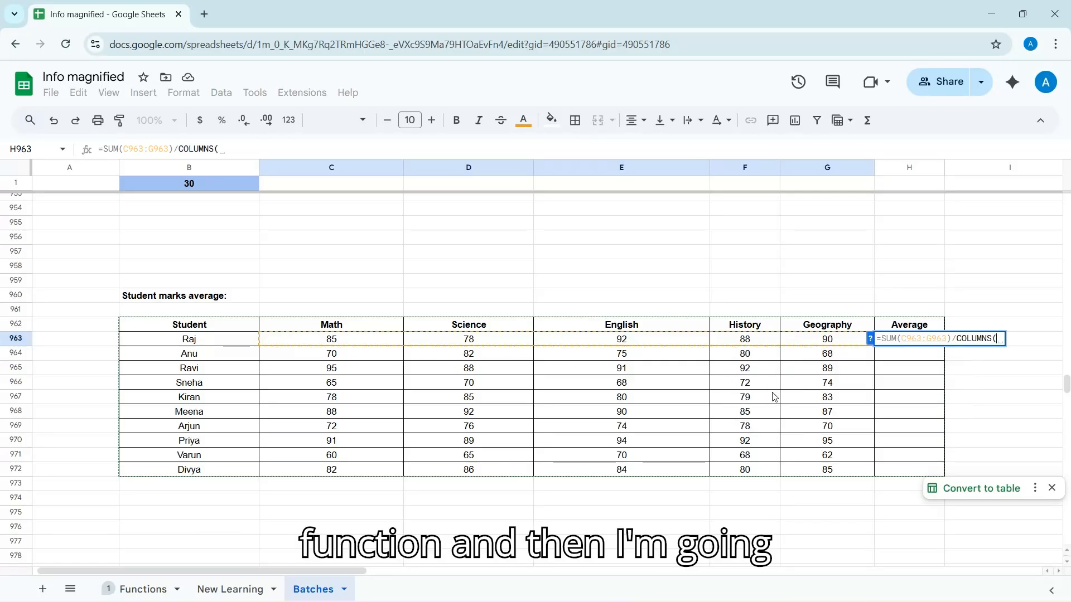
pyautogui.click(351, 343)
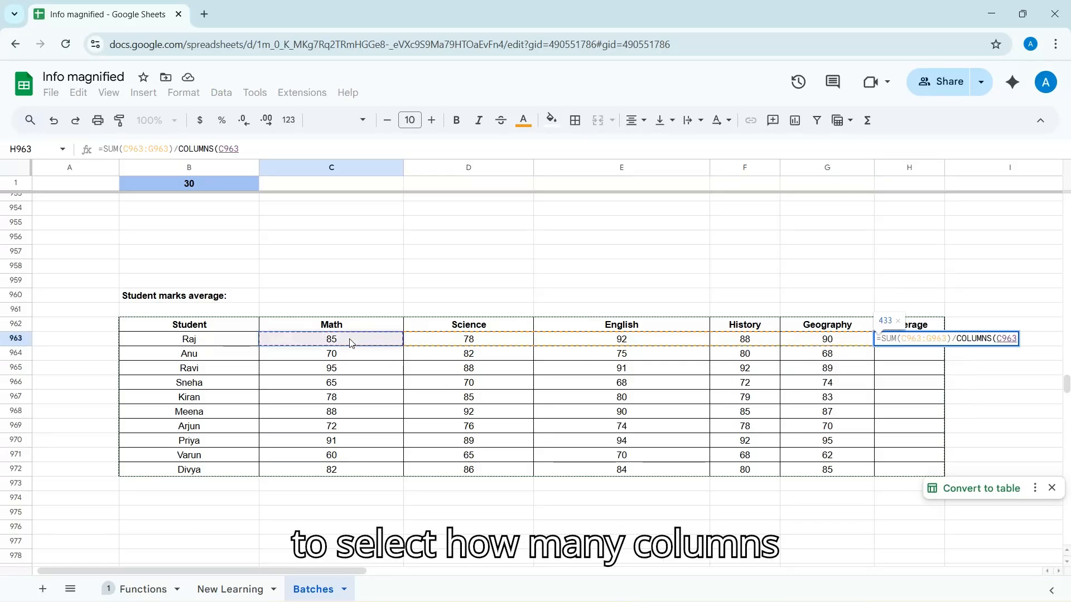
pyautogui.hotkey('shift', 'Right')
pyautogui.hotkey('shift', 'Right')
pyautogui.hotkey('shift', 'Right')
pyautogui.hotkey('shift', 'Right')
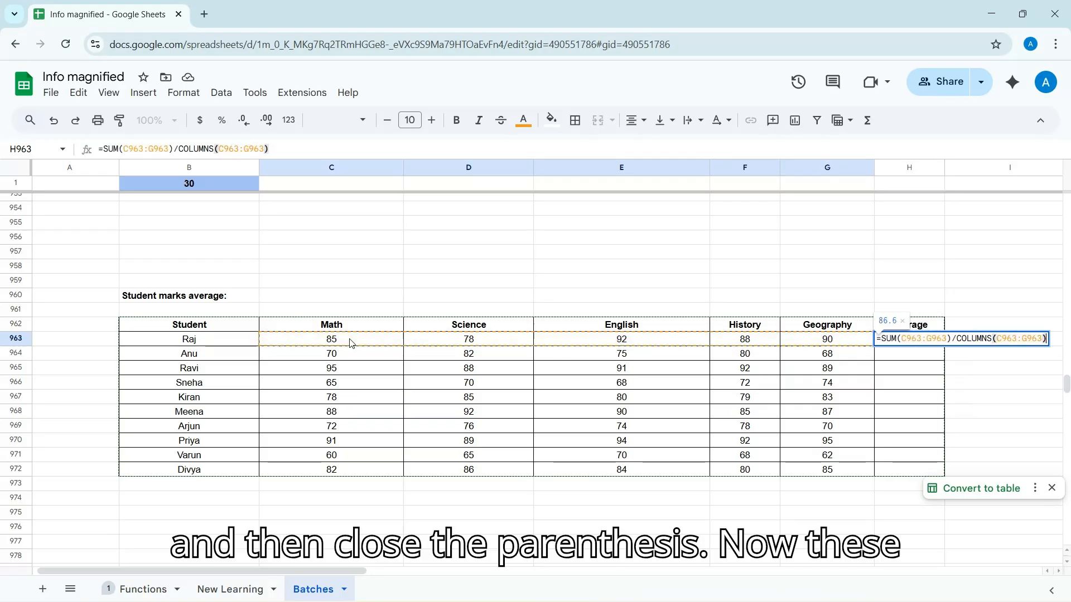
pyautogui.write(')')
pyautogui.press('Return')
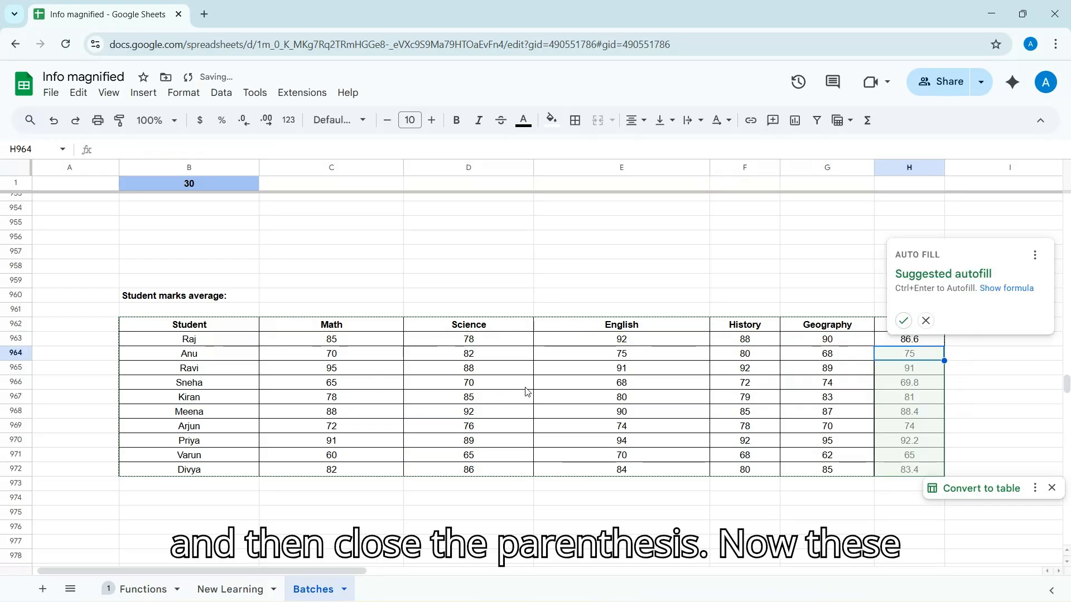
pyautogui.click(903, 320)
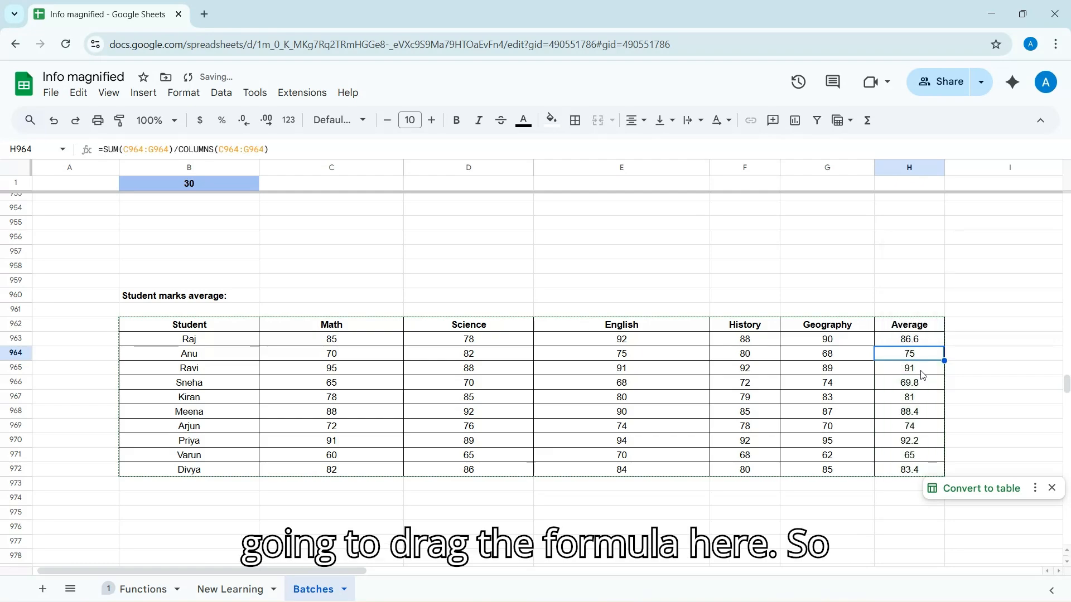
# Step: Begin a VLOOKUP formula in cell C984, the first student's Average cell in the lower table, with B984 as the search key
pyautogui.scroll(-1, 920, 385)
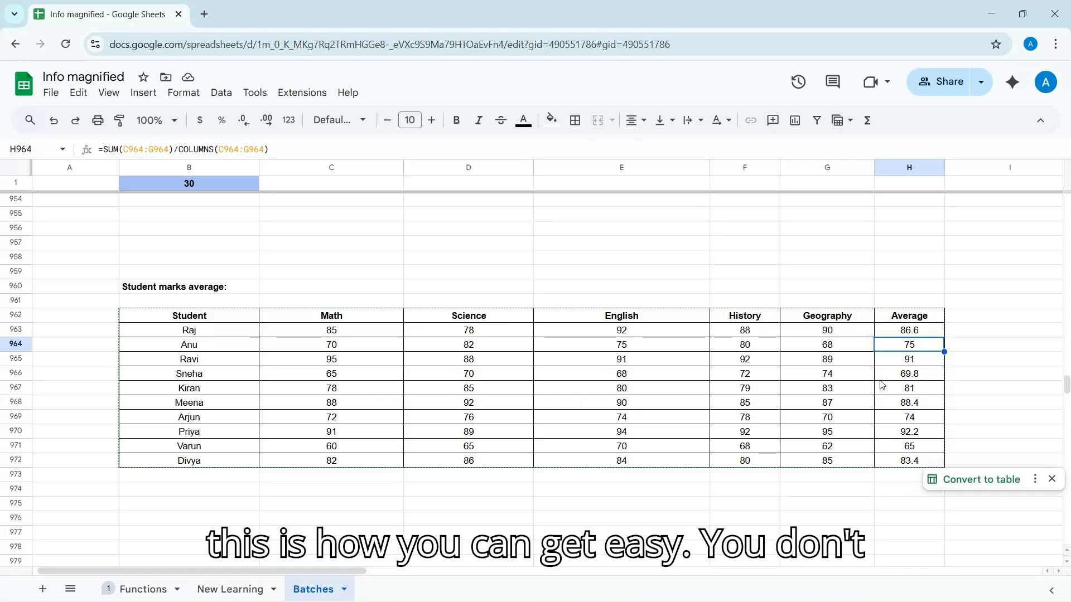
pyautogui.scroll(-1, 888, 391)
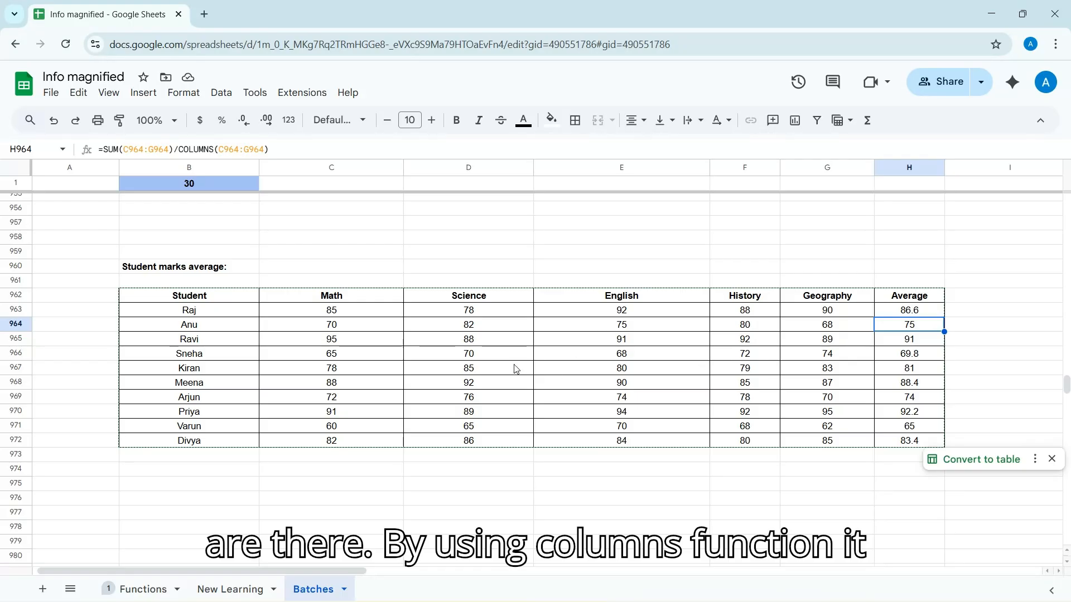
pyautogui.scroll(-2, 532, 385)
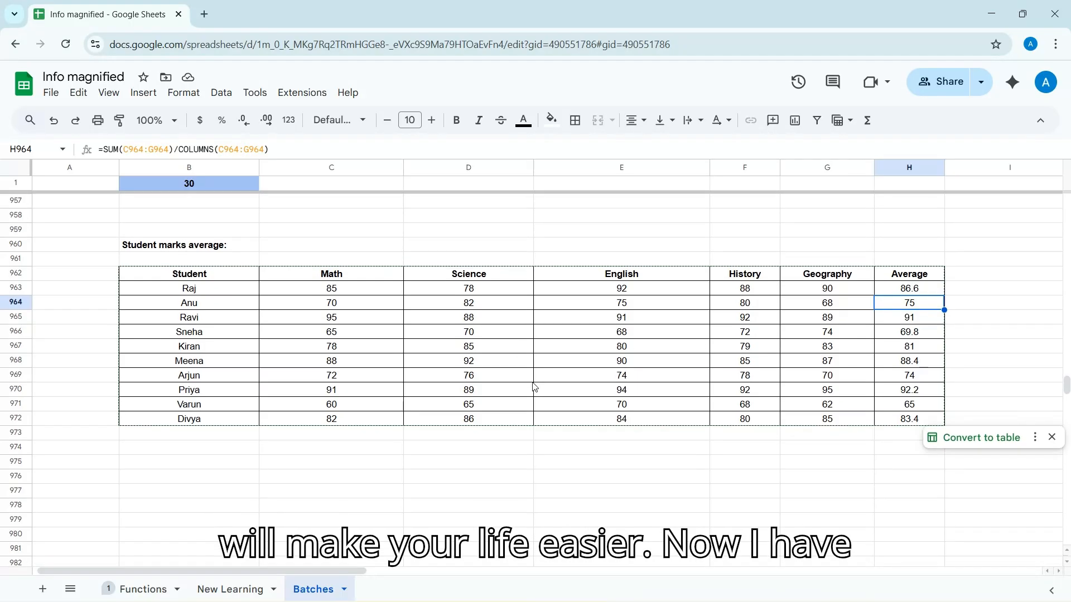
pyautogui.scroll(-5, 535, 387)
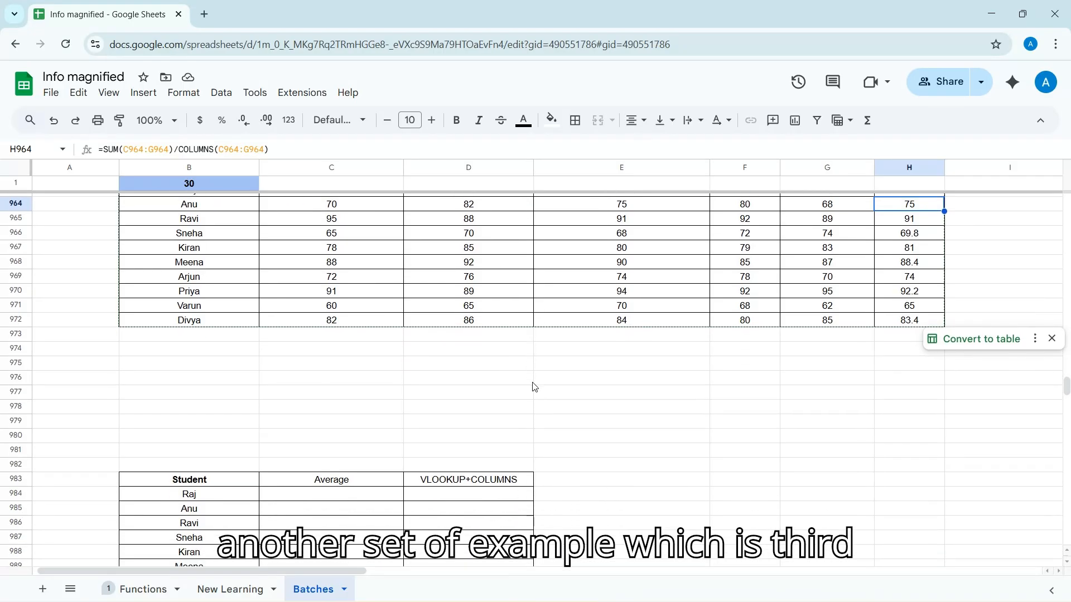
pyautogui.scroll(-5, 534, 388)
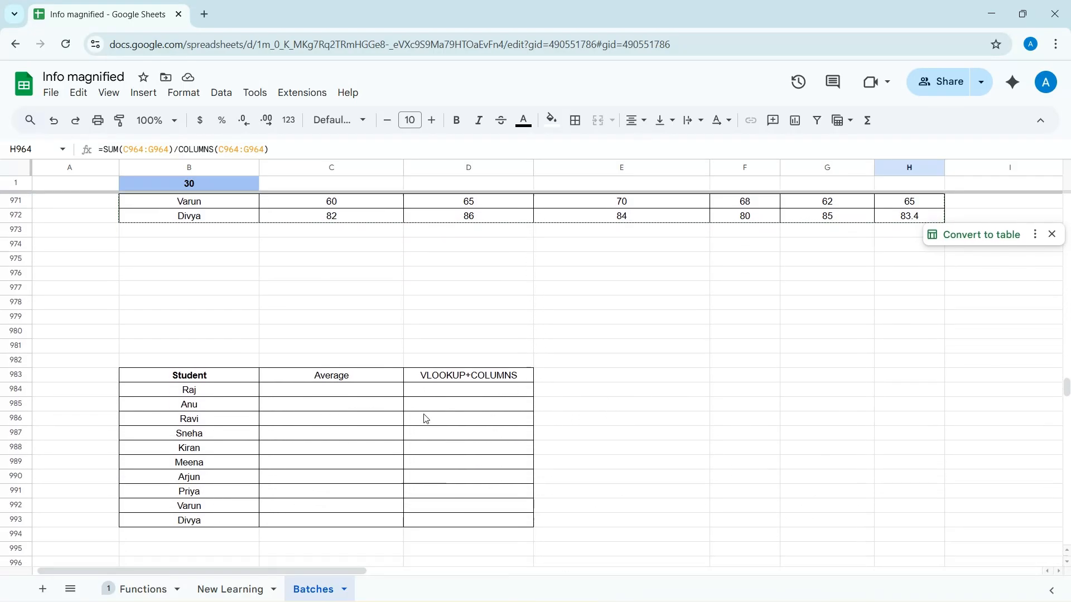
pyautogui.scroll(-1, 426, 419)
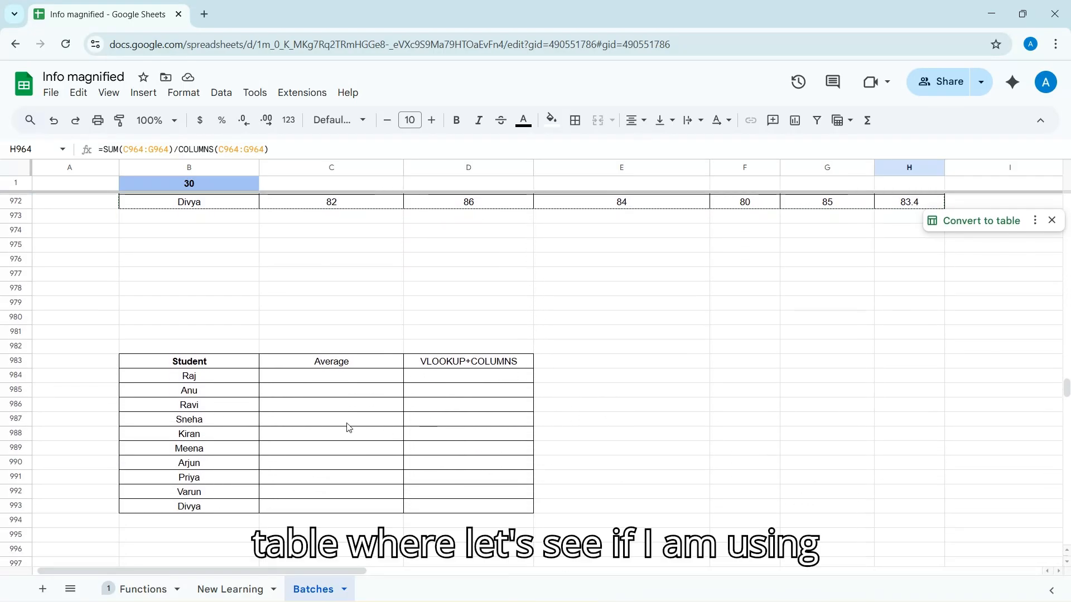
pyautogui.click(323, 378)
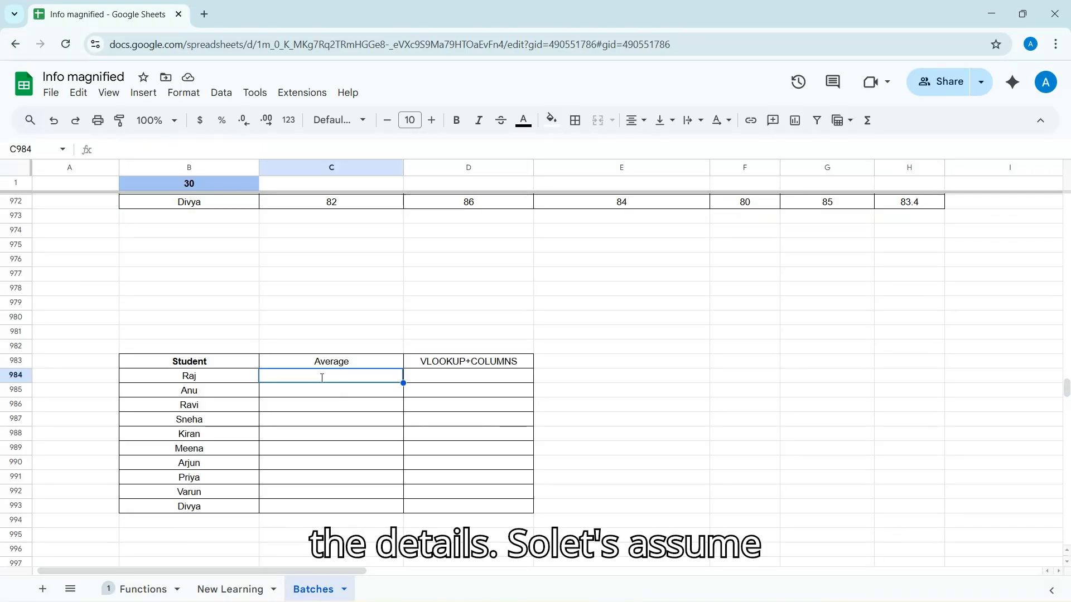
pyautogui.write('=vlook')
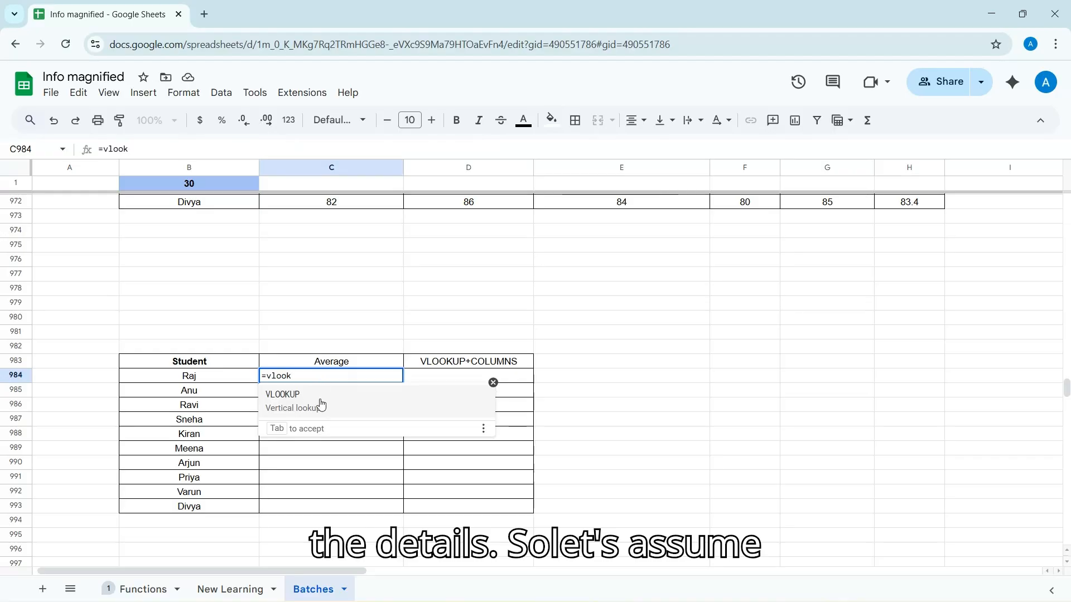
pyautogui.click(323, 402)
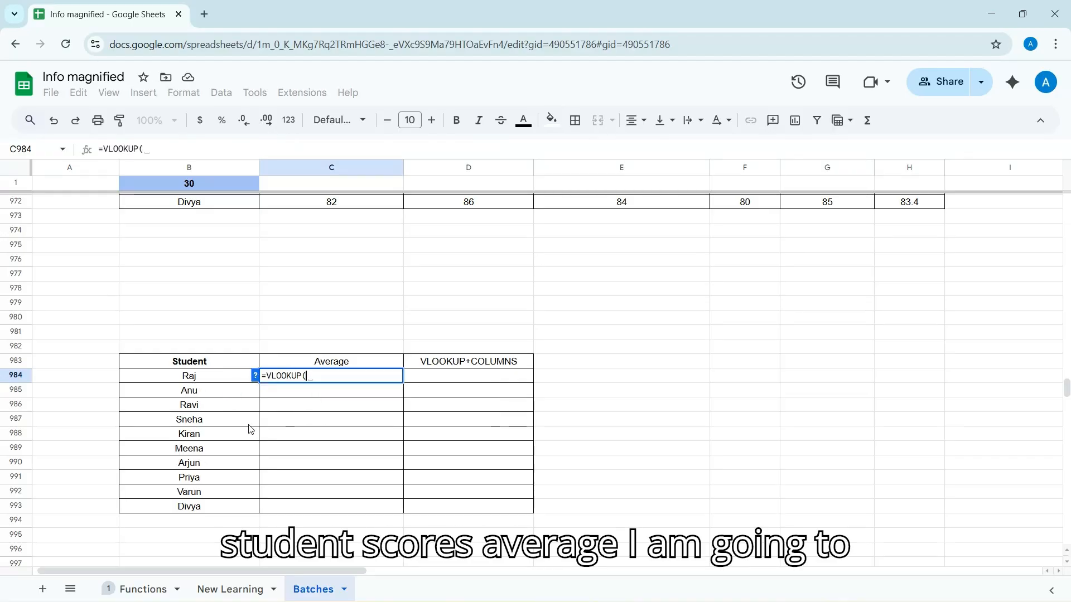
pyautogui.click(199, 378)
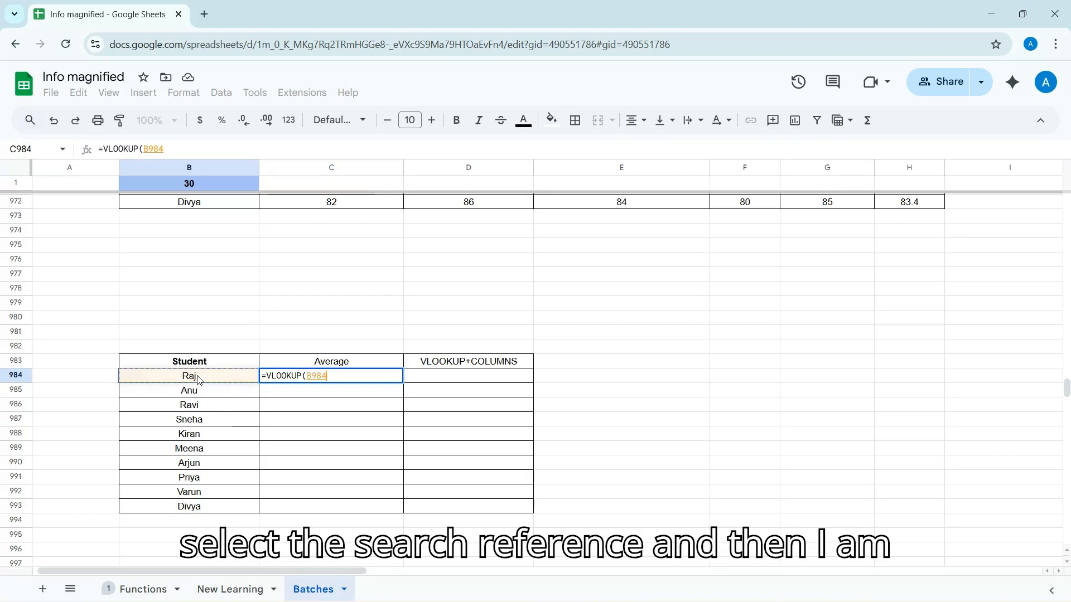
pyautogui.write(',')
# Step: Add the whole student marks table, B962:H972, as the lookup range of the C984 VLOOKUP formula, followed by a comma
pyautogui.scroll(5, 204, 374)
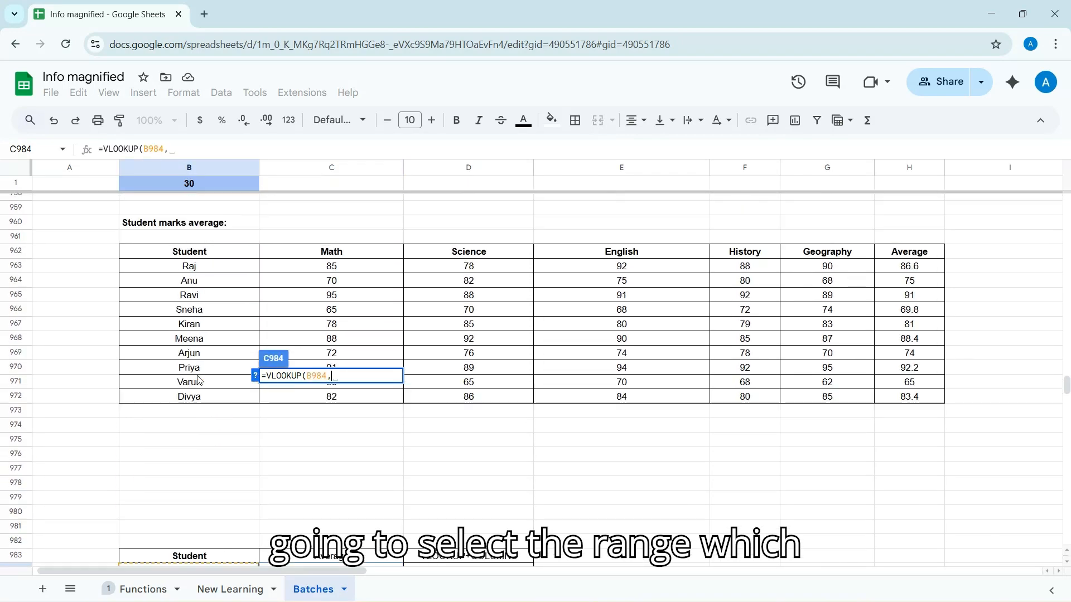
pyautogui.click(179, 294)
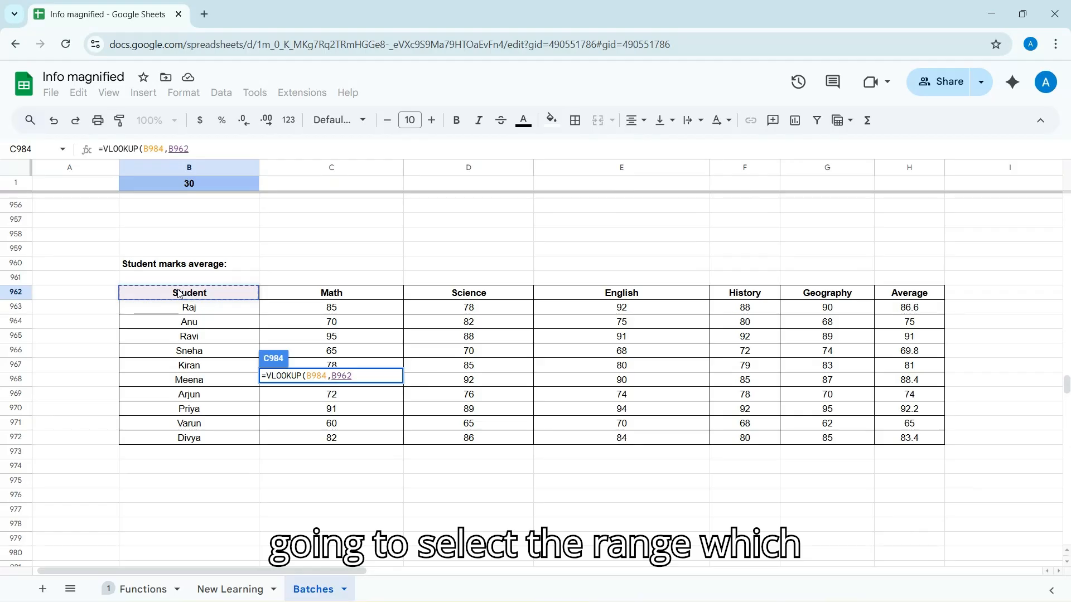
pyautogui.hotkey('shift', 'Right')
pyautogui.hotkey('shift', 'Right')
pyautogui.hotkey('shift', 'Right')
pyautogui.hotkey('shift', 'Right')
pyautogui.hotkey('shift', 'Right')
pyautogui.hotkey('shift', 'Right')
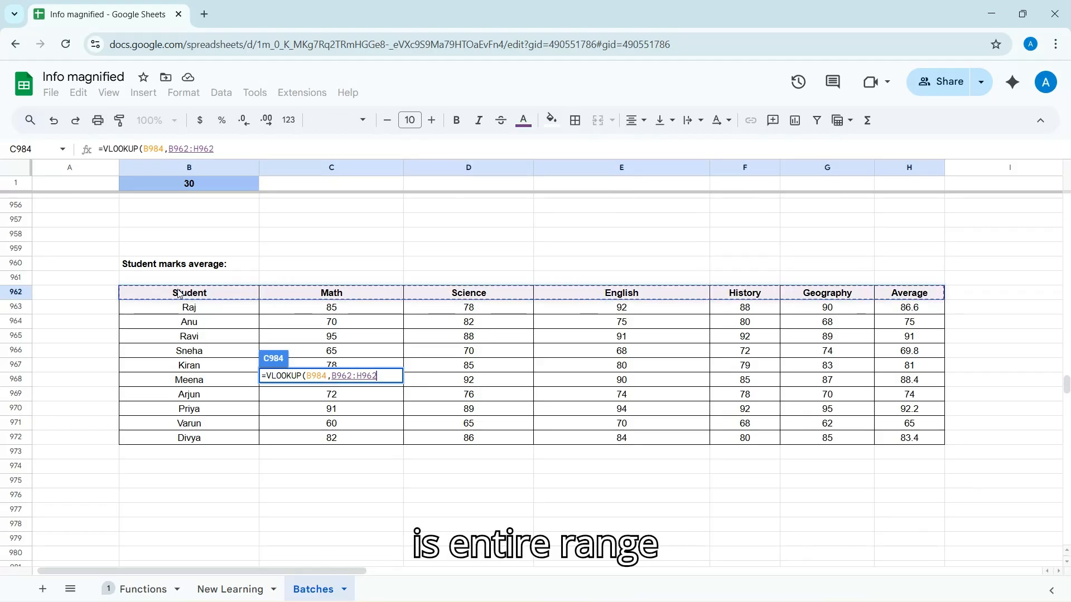
pyautogui.hotkey('shift', 'Down')
pyautogui.hotkey('shift', 'Down')
pyautogui.hotkey('shift', 'Down')
pyautogui.hotkey('shift', 'Down')
pyautogui.hotkey('shift', 'Down')
pyautogui.hotkey('shift', 'Down')
pyautogui.hotkey('shift', 'Down')
pyautogui.hotkey('shift', 'Down')
pyautogui.hotkey('shift', 'Down')
pyautogui.hotkey('shift', 'Down')
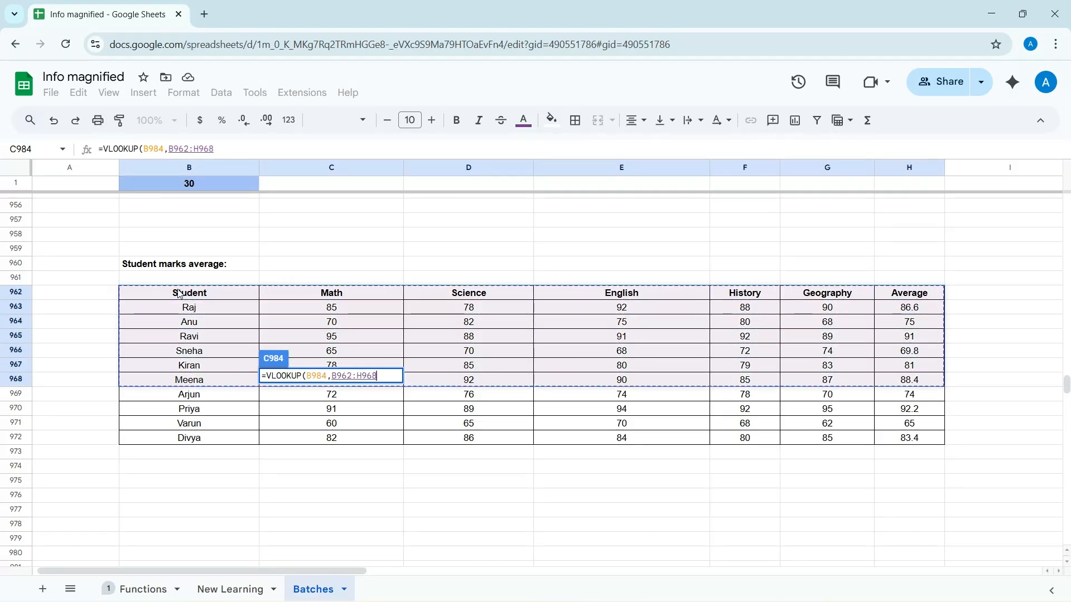
pyautogui.write(',')
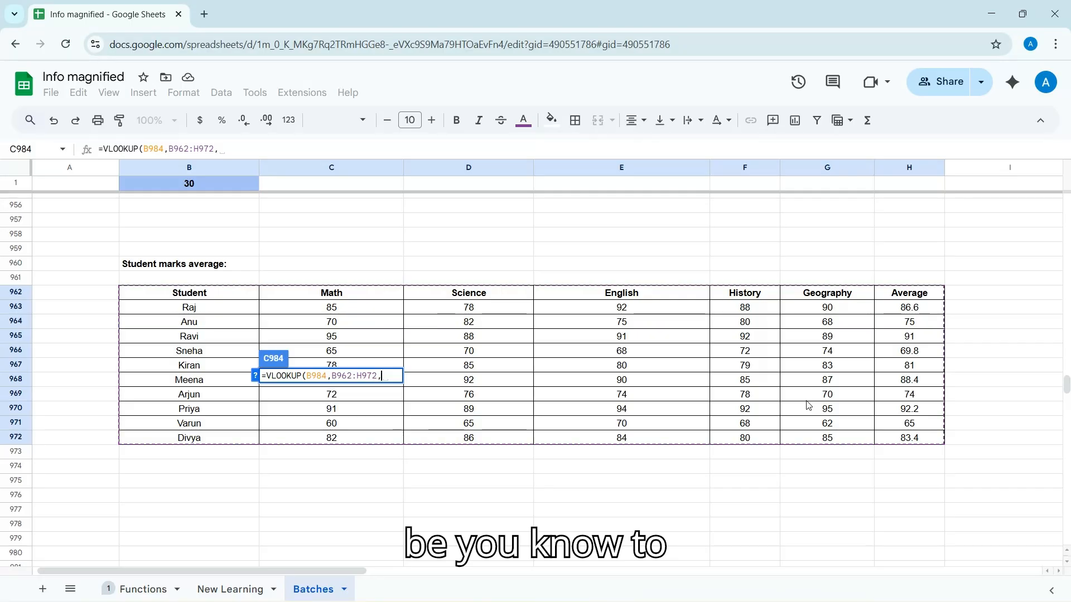
# Step: Complete the C984 formula with column index 7 and exact match 0, and accept the suggested autofill down to C993
pyautogui.scroll(-5, 808, 406)
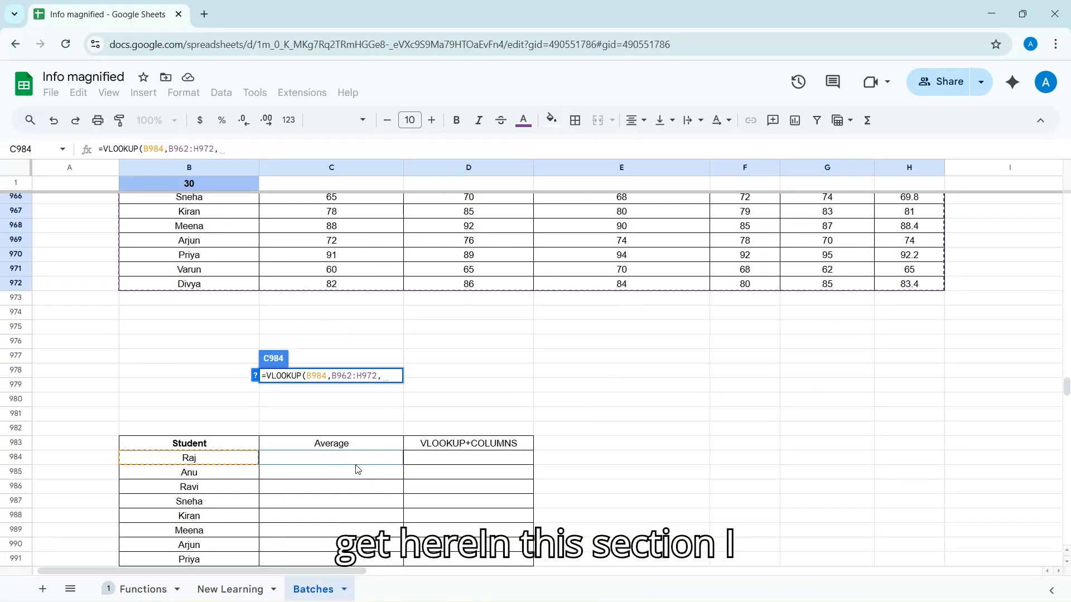
pyautogui.scroll(6, 357, 469)
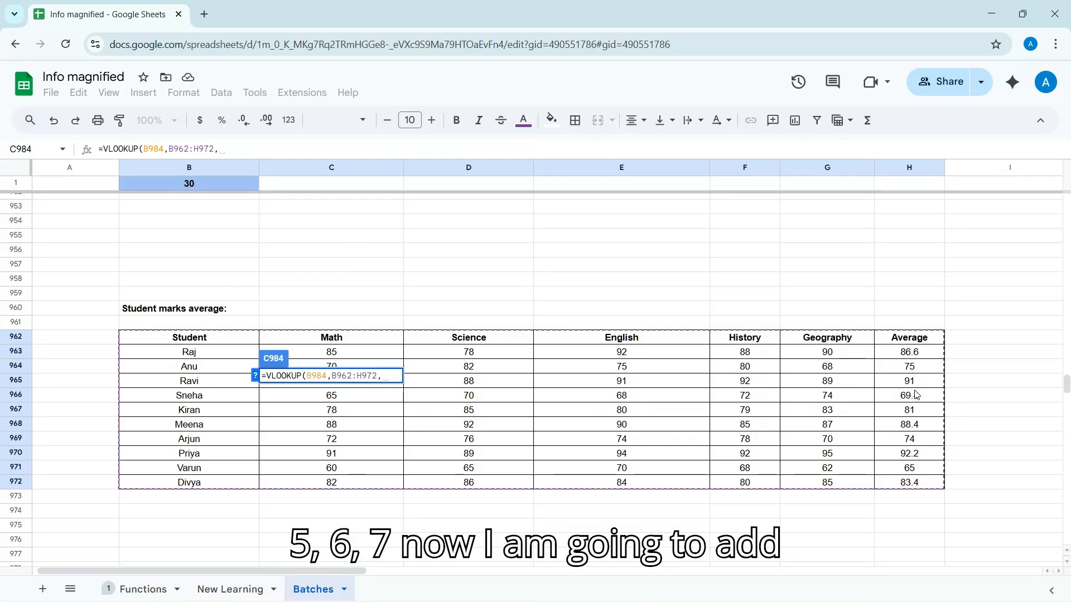
pyautogui.write('7,0)')
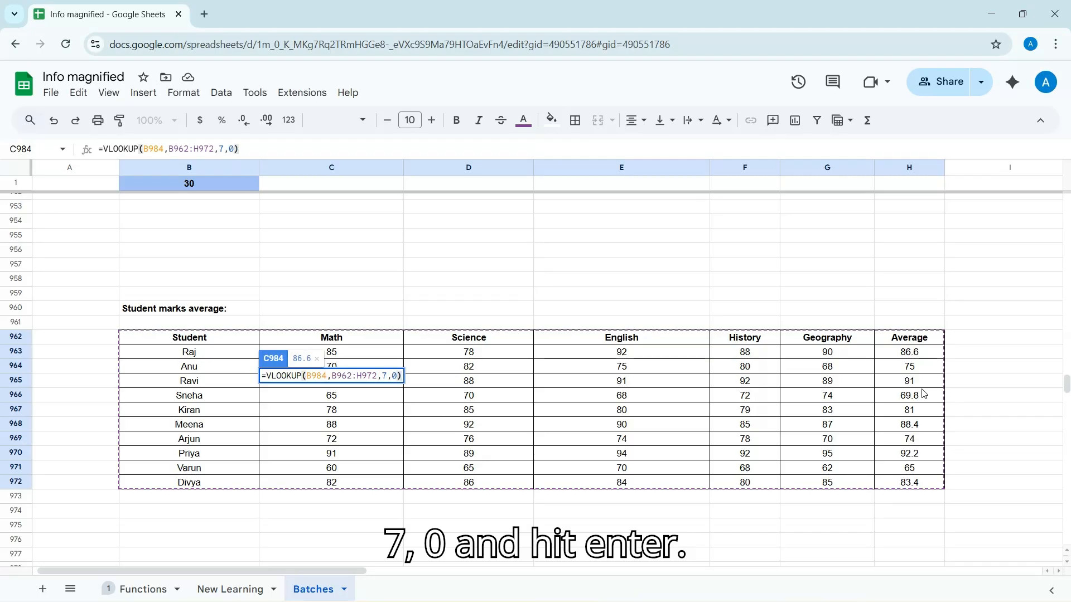
pyautogui.press('Return')
pyautogui.scroll(-4, 853, 433)
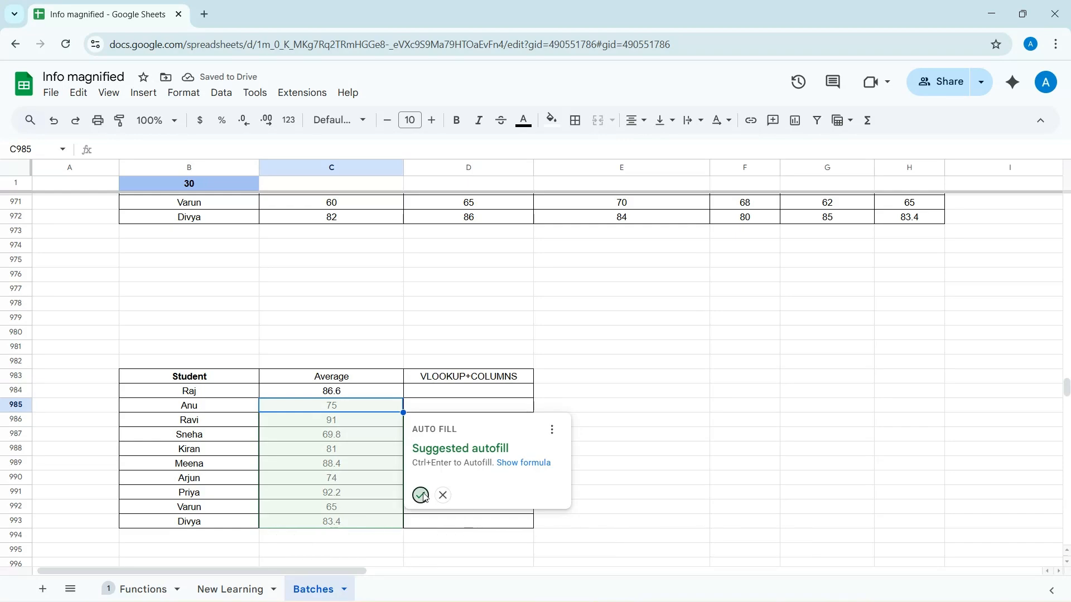
pyautogui.click(421, 495)
# Step: Begin a VLOOKUP formula in cell D984 of the VLOOKUP+COLUMNS column with B984 as the search key
pyautogui.scroll(5, 385, 425)
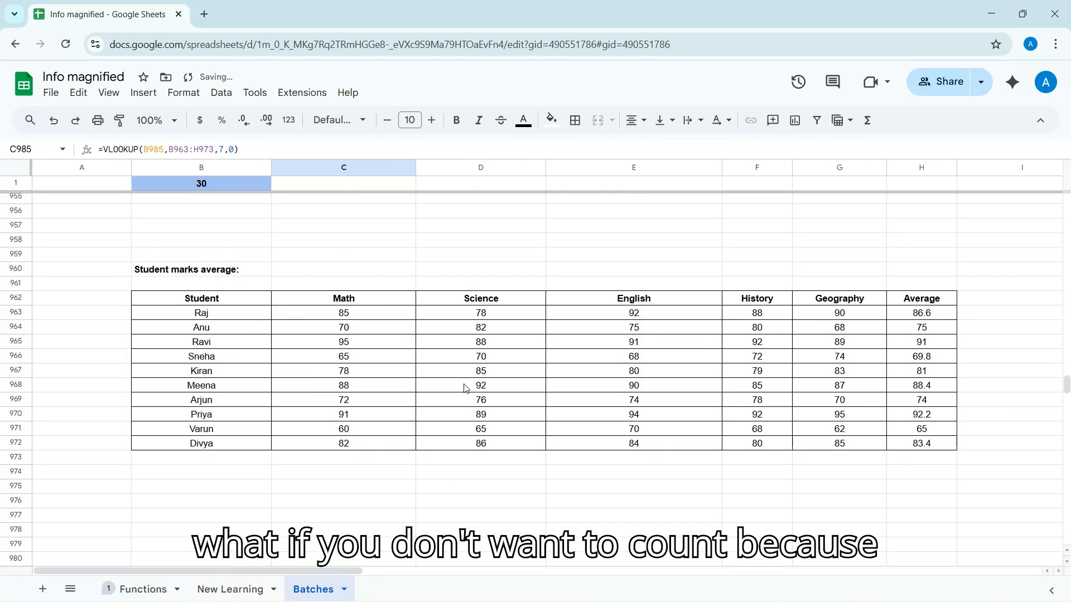
pyautogui.scroll(-4, 567, 389)
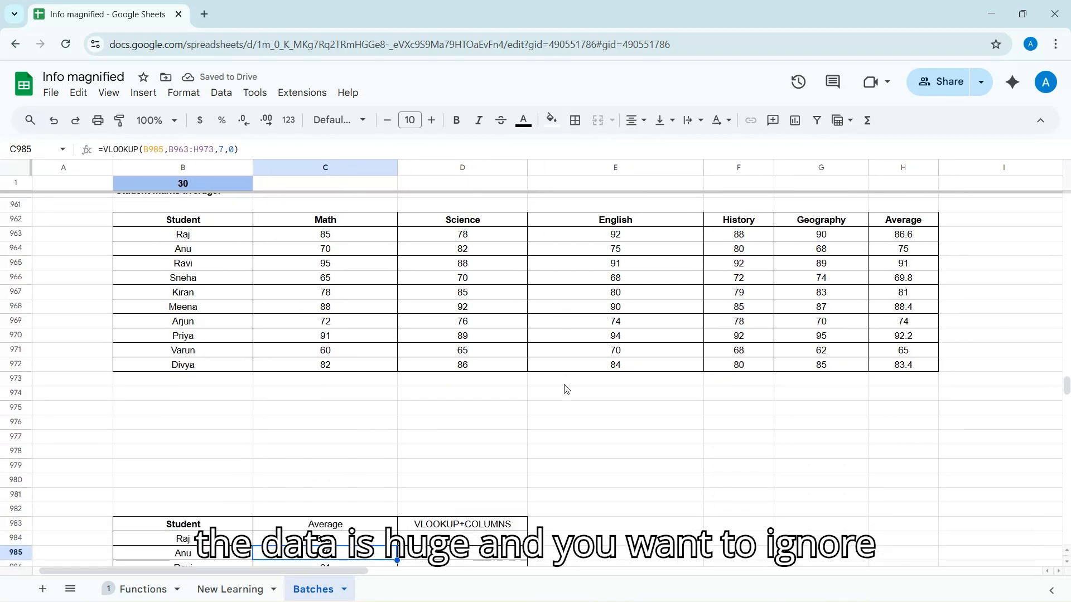
pyautogui.click(459, 445)
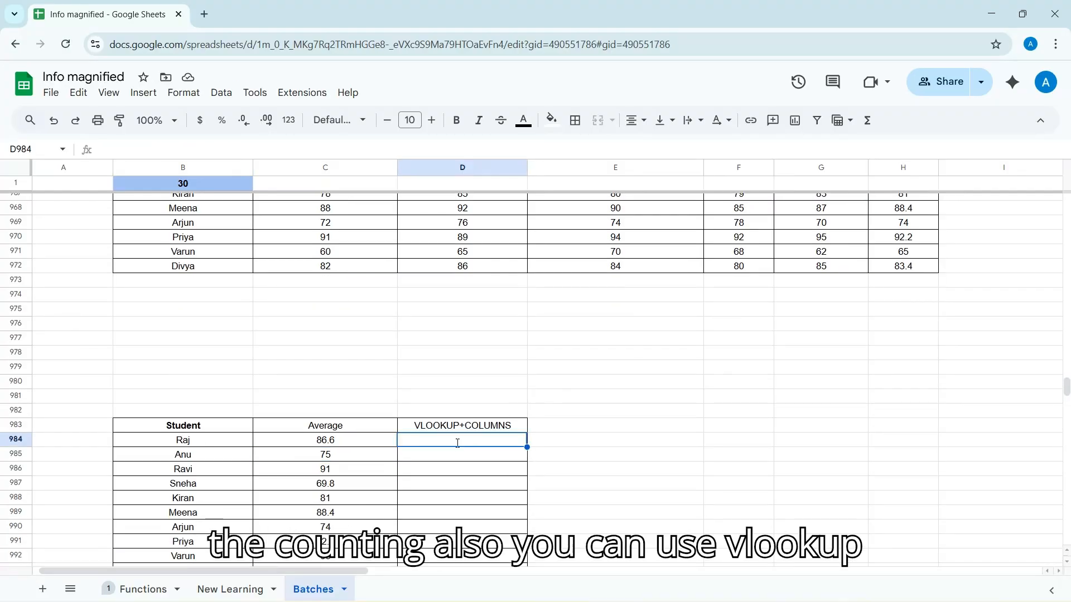
pyautogui.write('=vloo')
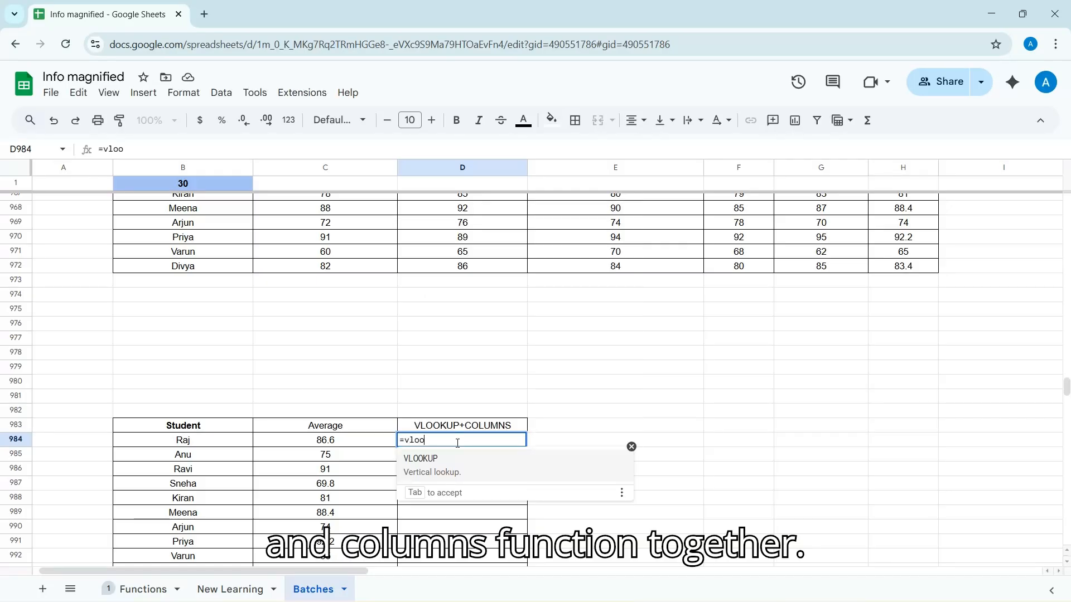
pyautogui.write('k')
pyautogui.press('Tab')
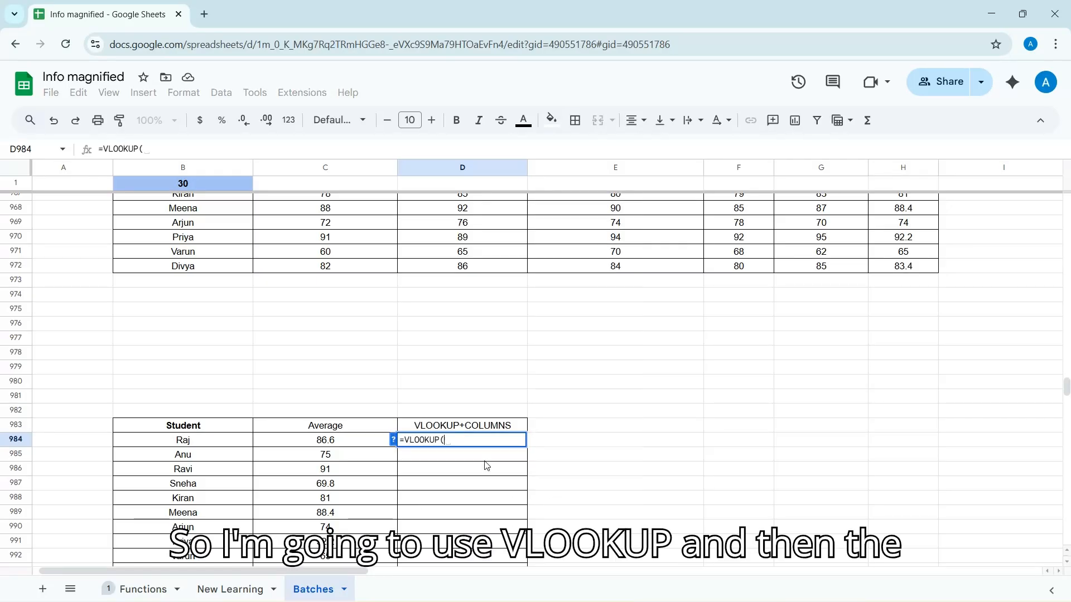
pyautogui.click(212, 447)
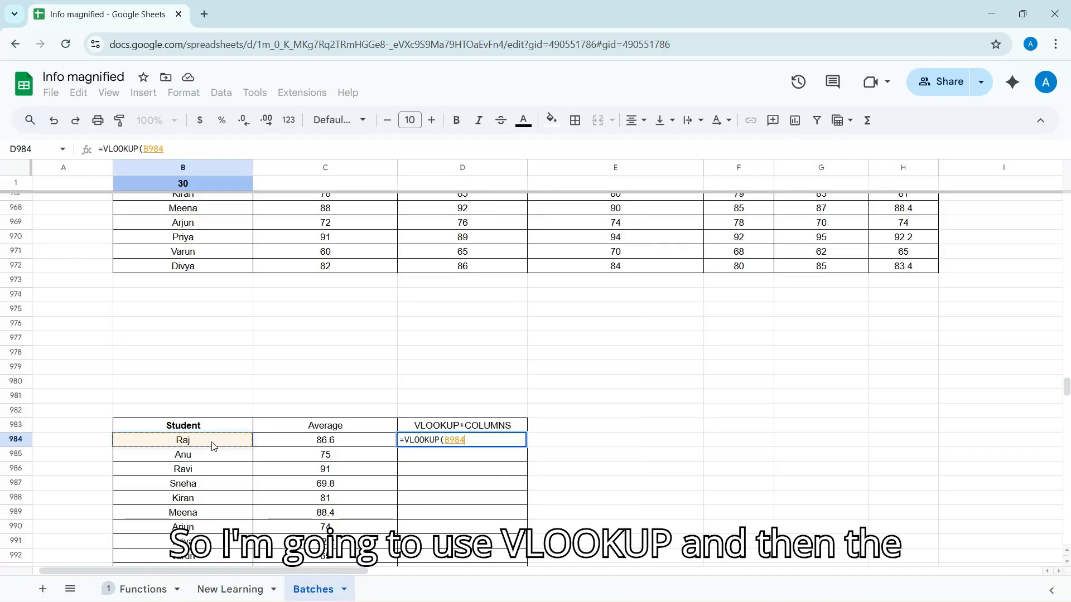
pyautogui.write(',')
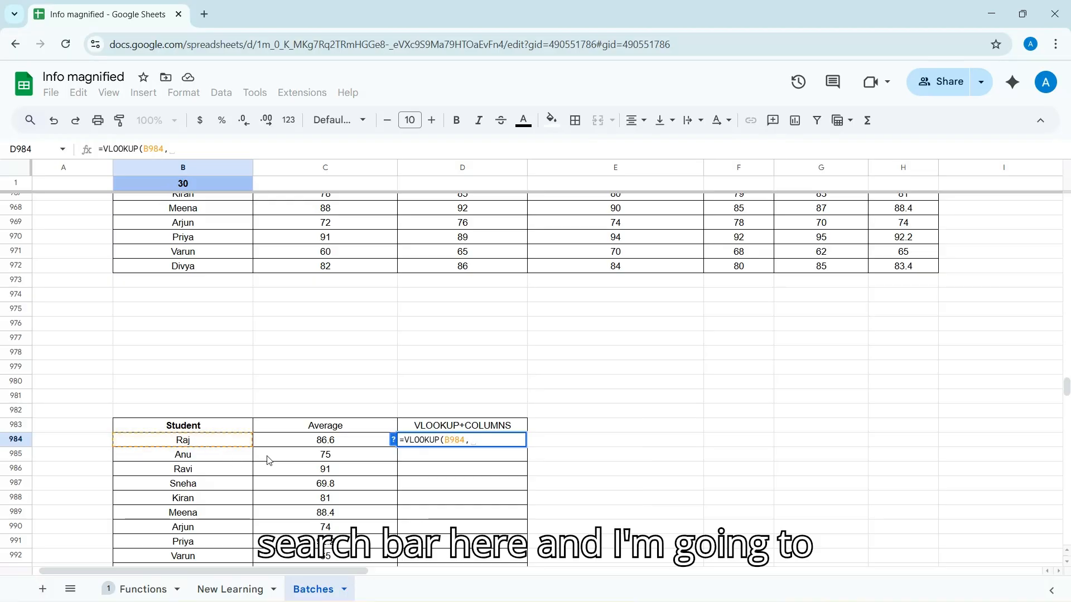
# Step: Add the student marks range B962:H972 as the second argument of the D984 VLOOKUP formula, followed by a comma
pyautogui.scroll(3, 301, 382)
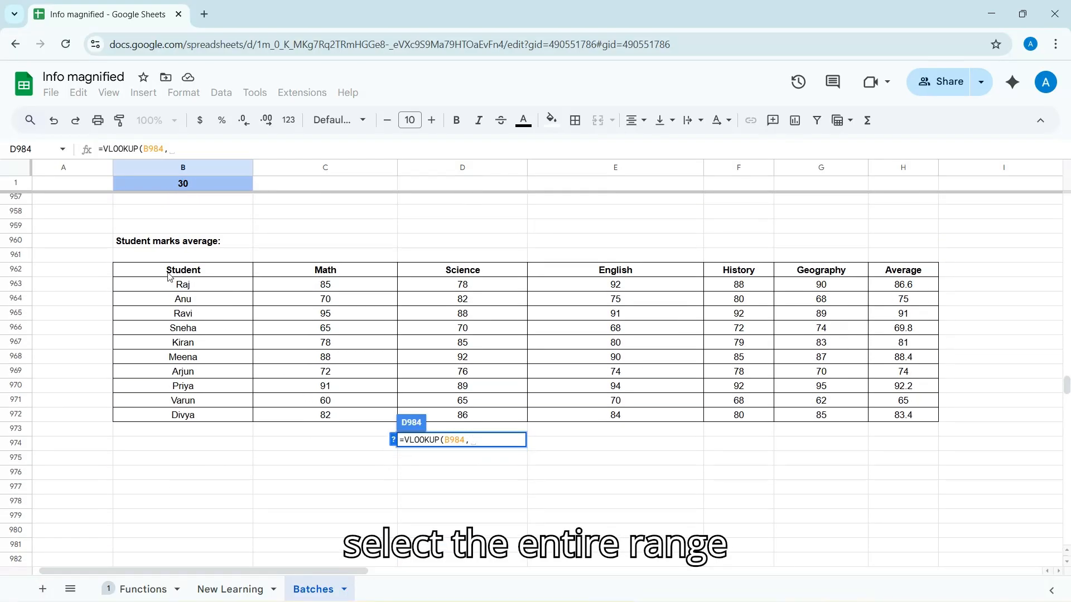
pyautogui.moveTo(168, 276); pyautogui.dragTo(742, 411)
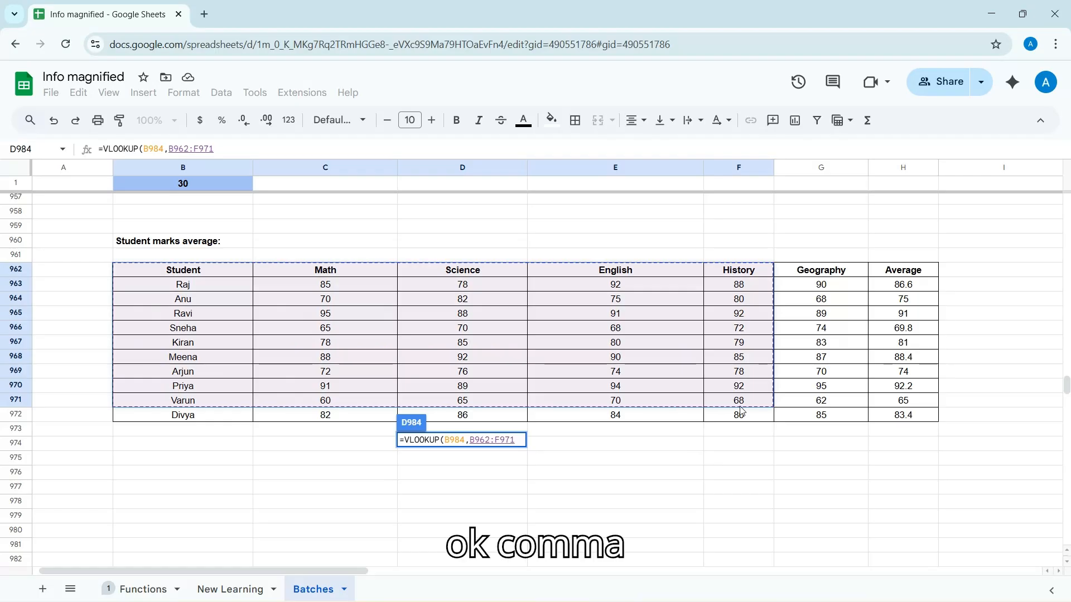
pyautogui.hotkey('shift', 'Right')
pyautogui.hotkey('shift', 'Right')
pyautogui.hotkey('shift', 'Down')
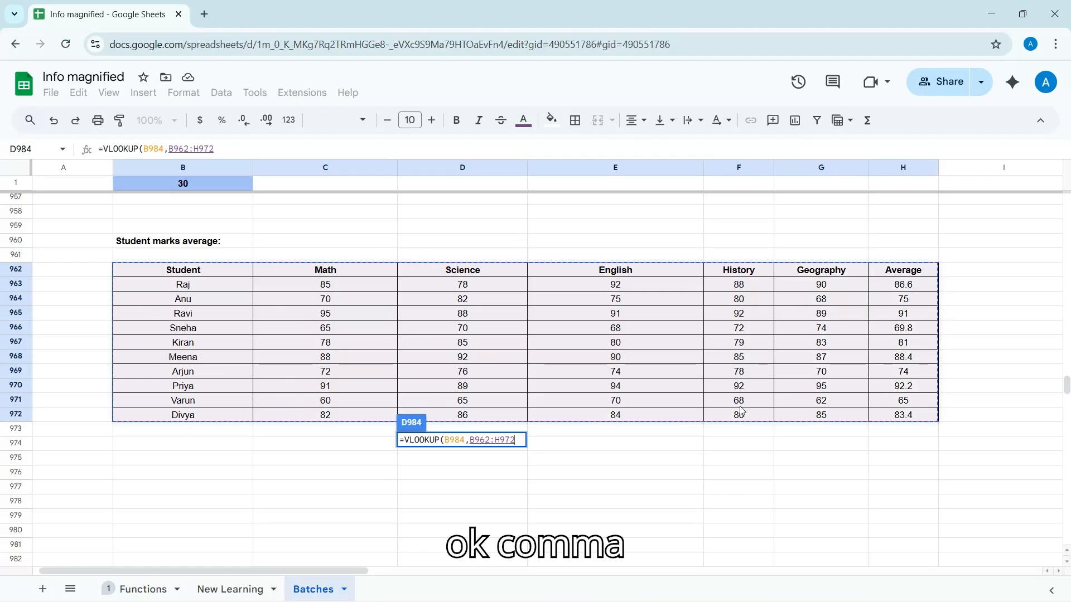
pyautogui.write(',')
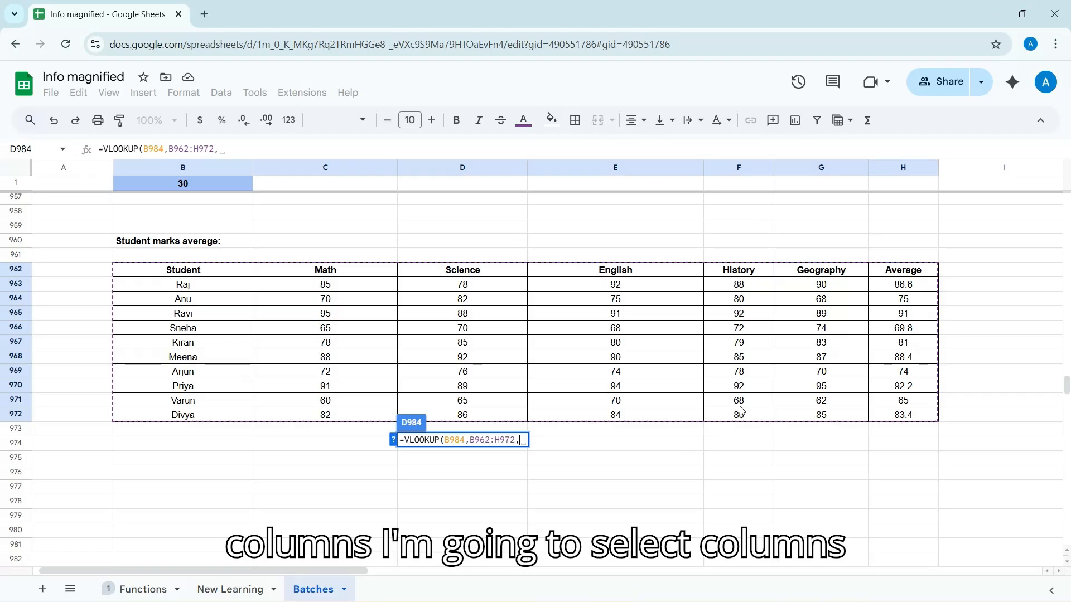
# Step: Nest COLUMNS(B962:H962), spanning the Student to Average headers, as the column index argument of the D984 VLOOKUP formula
pyautogui.write('Columns')
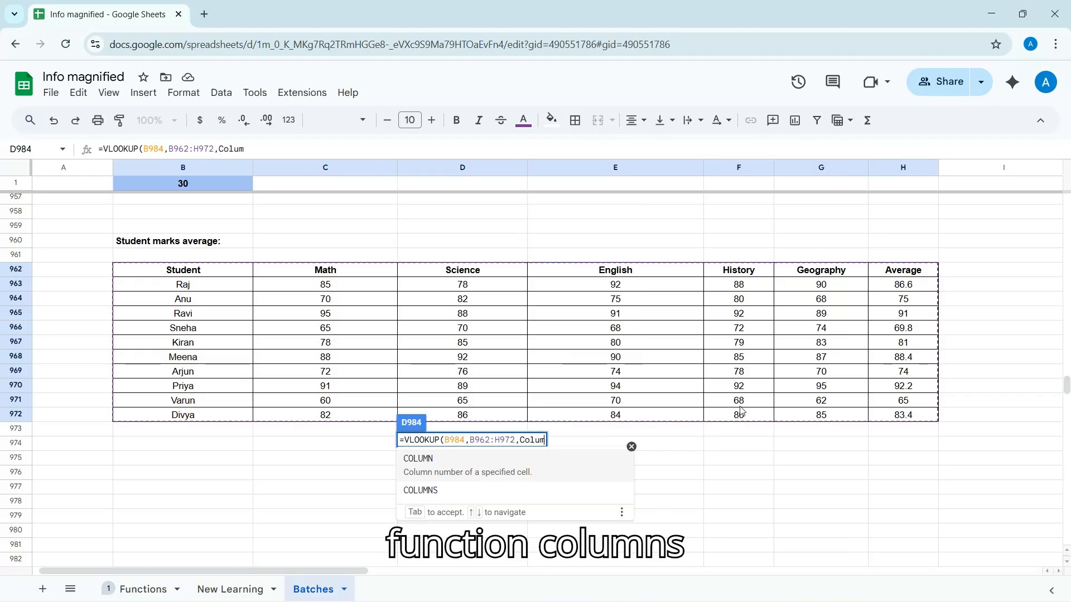
pyautogui.click(591, 469)
pyautogui.scroll(-3, 326, 381)
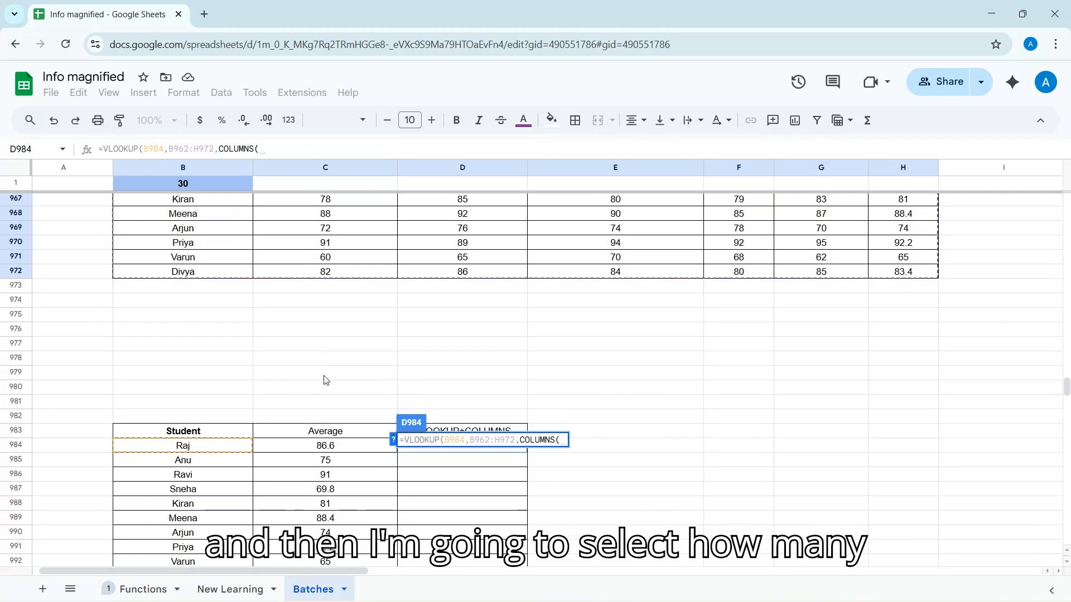
pyautogui.scroll(3, 326, 378)
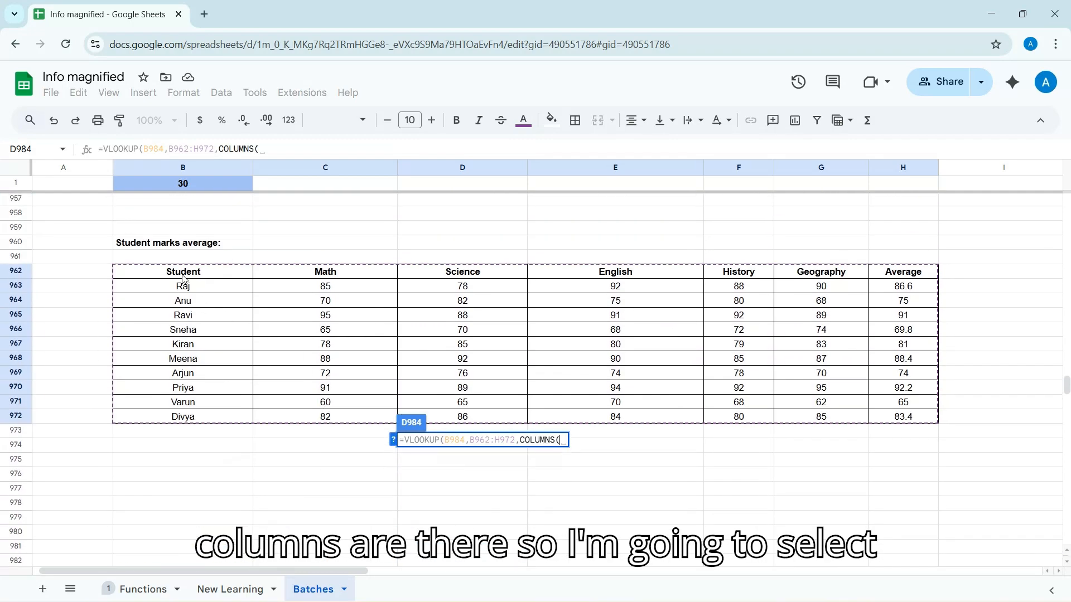
pyautogui.click(183, 276)
pyautogui.hotkey('shift', 'Right')
pyautogui.hotkey('shift', 'Right')
pyautogui.hotkey('shift', 'Right')
pyautogui.hotkey('shift', 'Right')
pyautogui.hotkey('shift', 'Right')
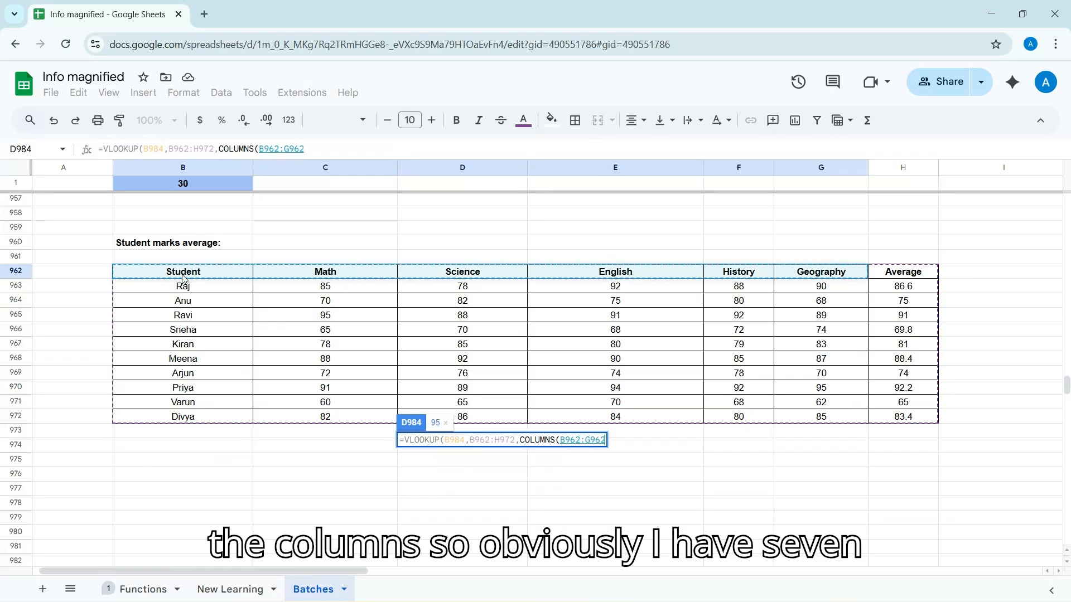
pyautogui.hotkey('shift', 'Right')
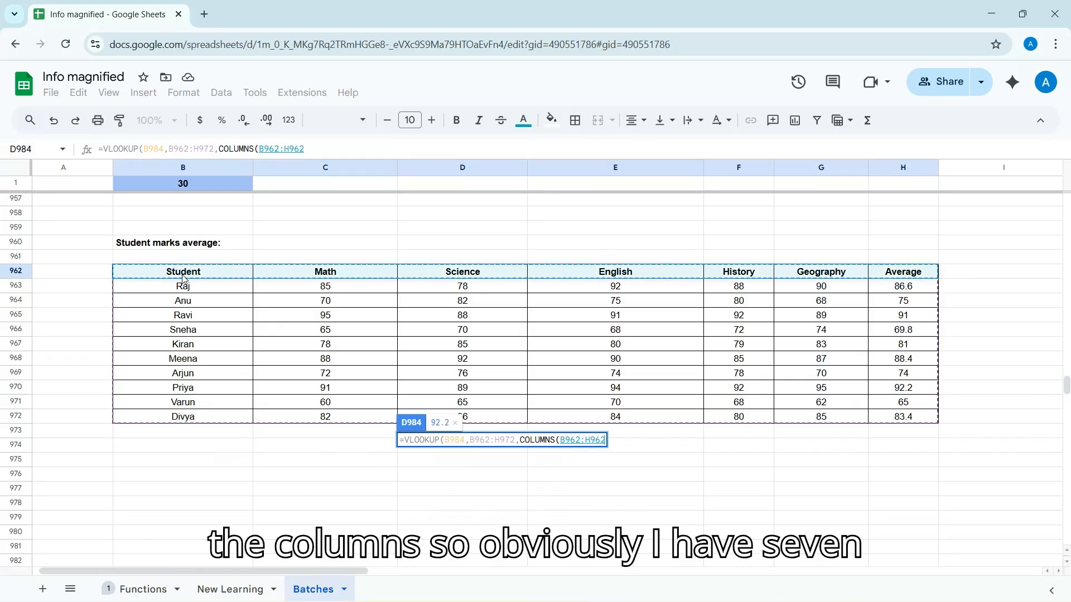
pyautogui.write(')')
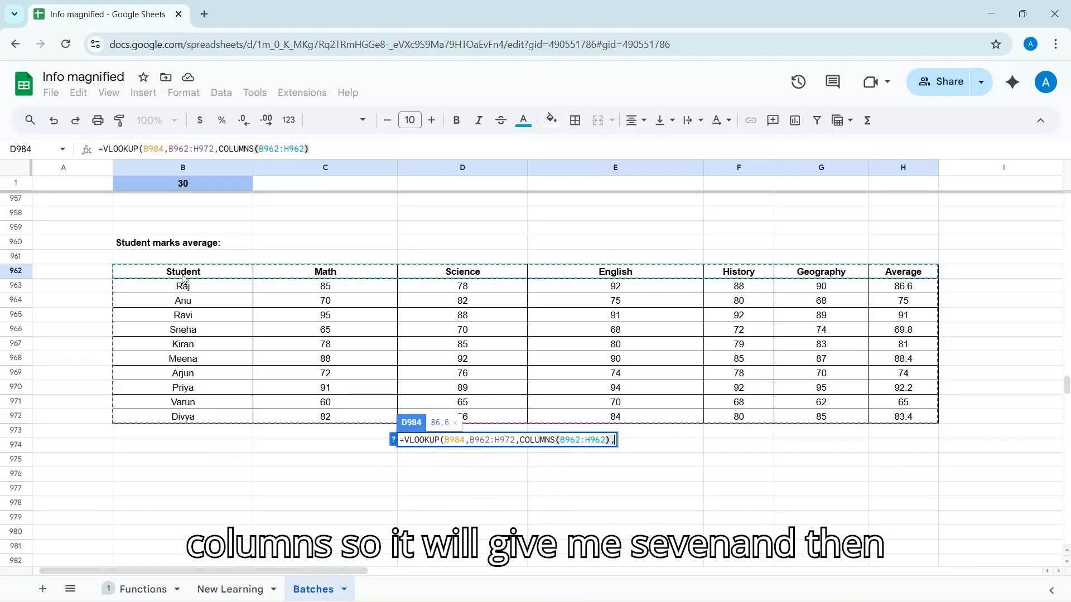
# Step: Complete the D984 formula with exact match 0 and accept the suggested autofill down to D993
pyautogui.write(',0)')
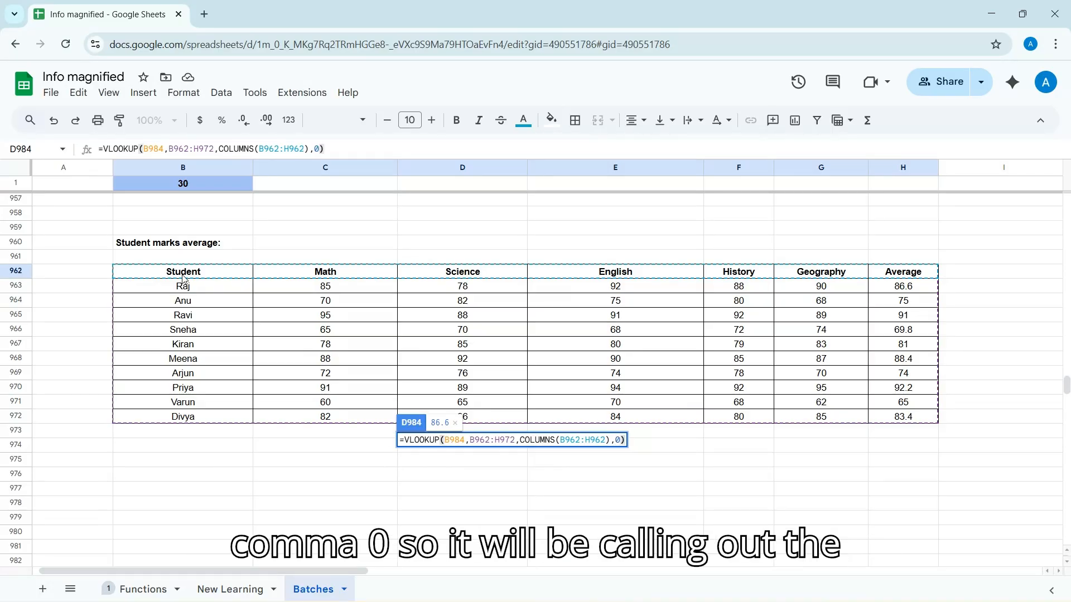
pyautogui.press('Return')
pyautogui.scroll(-2, 190, 309)
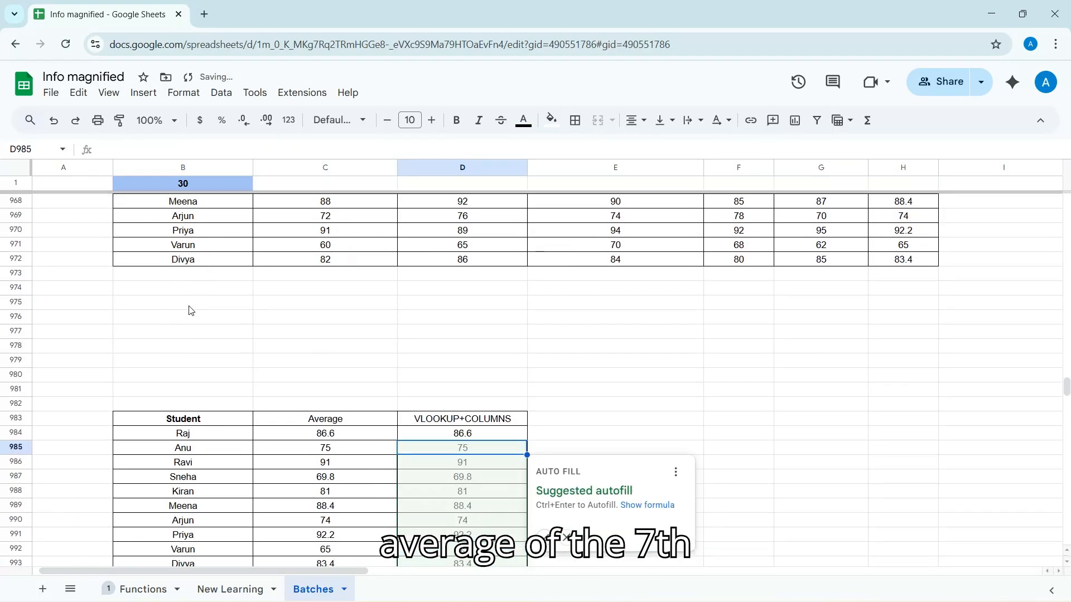
pyautogui.scroll(-2, 240, 433)
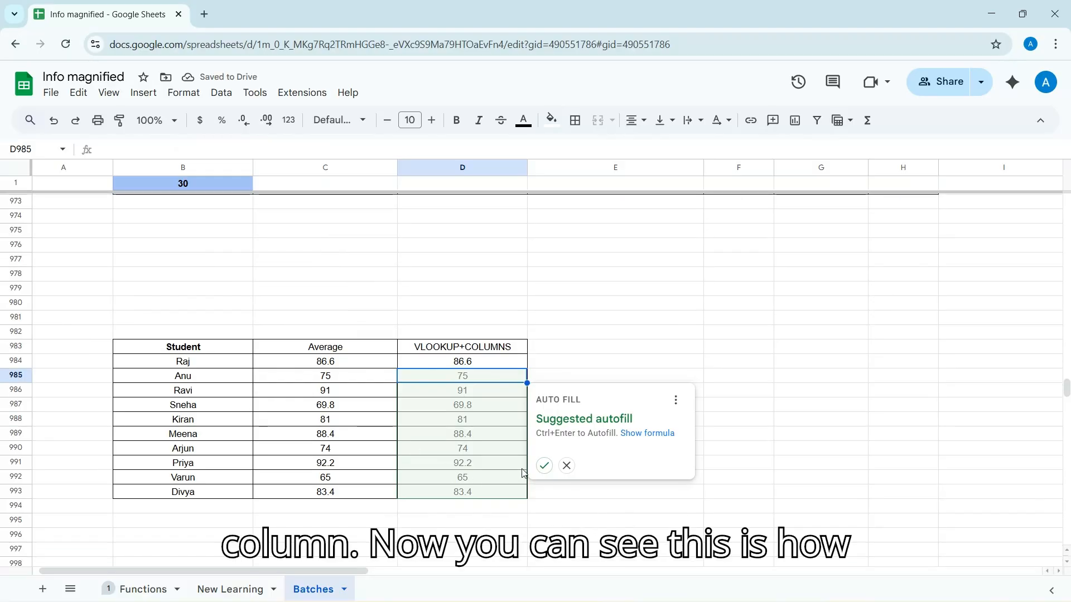
pyautogui.click(543, 467)
# Step: Compare the VLOOKUP formula in C984 with the VLOOKUP and COLUMNS formula in D984, leaving both unchanged
pyautogui.scroll(-2, 513, 385)
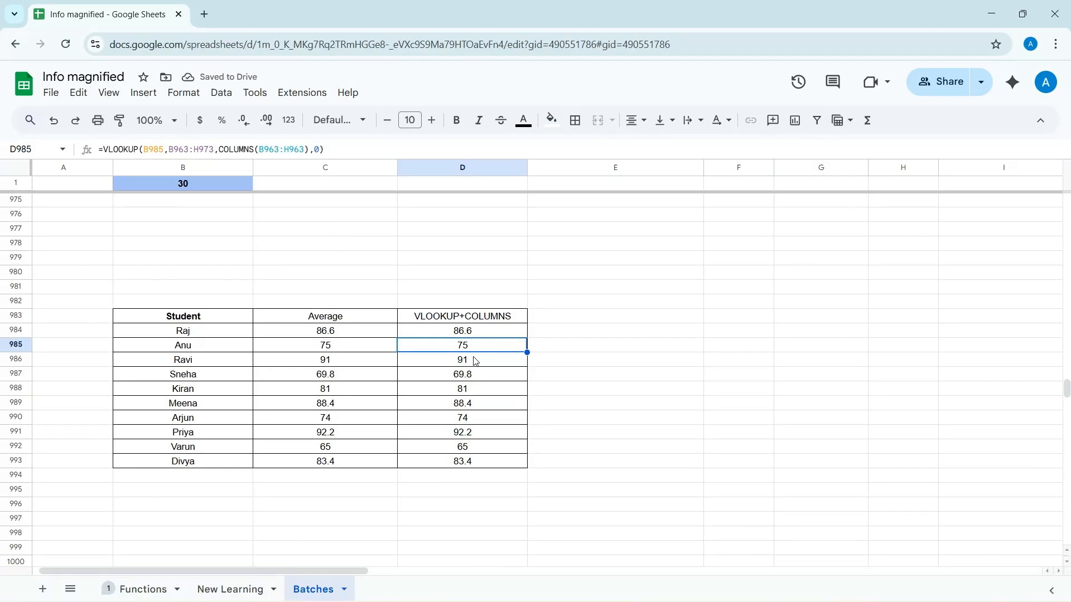
pyautogui.scroll(5, 463, 351)
pyautogui.scroll(-1, 456, 347)
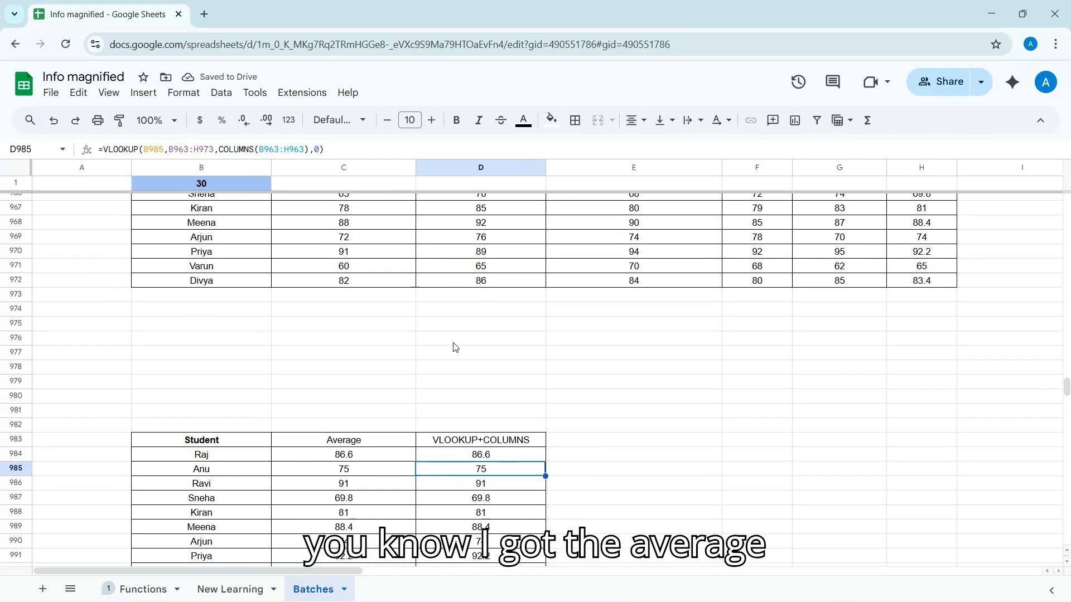
pyautogui.scroll(-1, 521, 404)
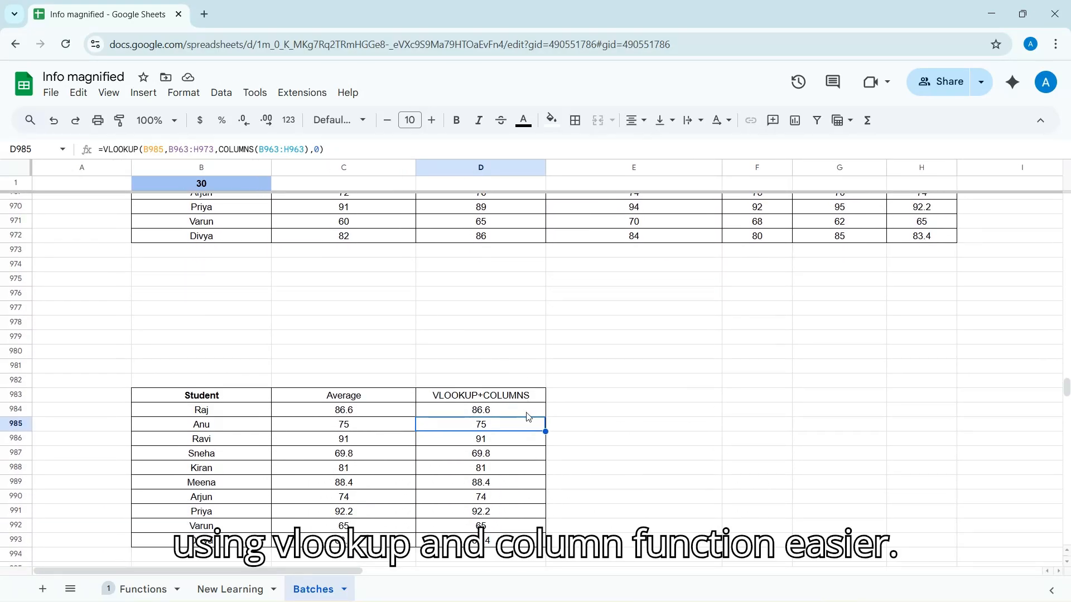
pyautogui.scroll(-1, 528, 418)
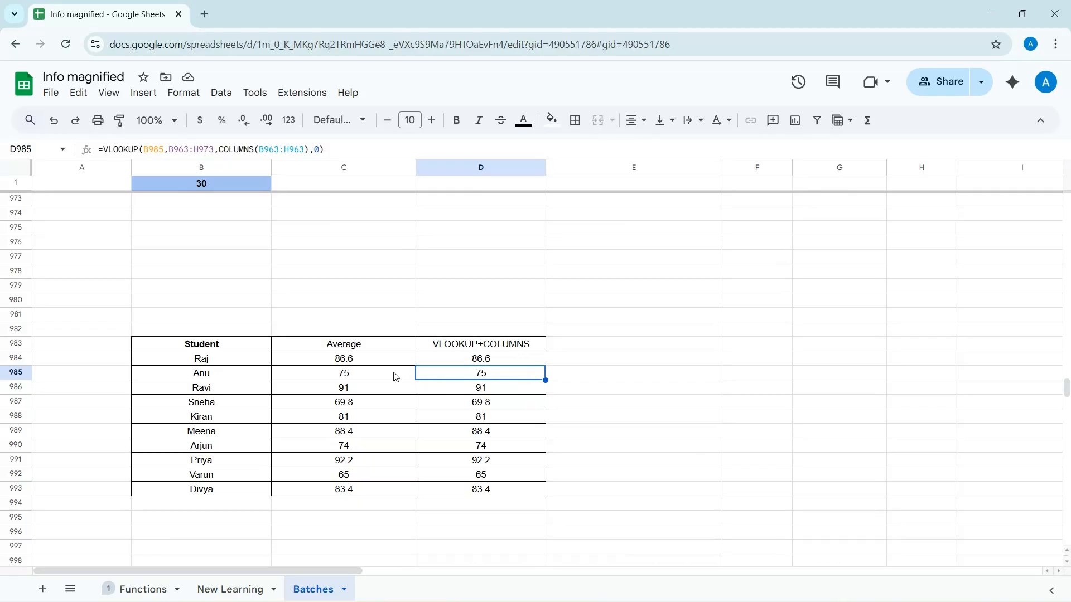
pyautogui.click(364, 363)
pyautogui.doubleClick(363, 363)
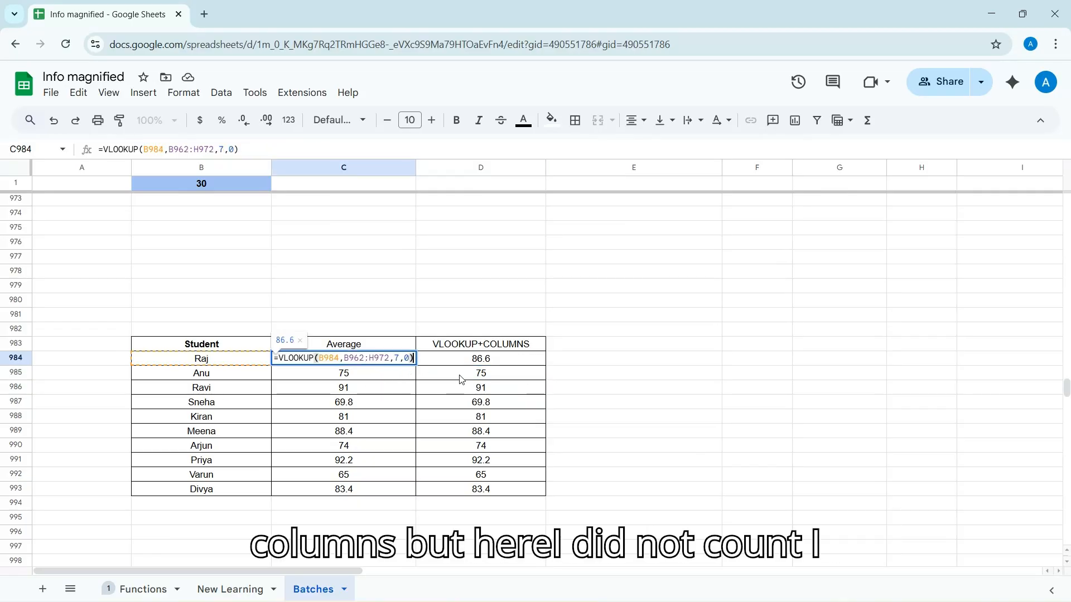
pyautogui.click(482, 370)
pyautogui.doubleClick(482, 369)
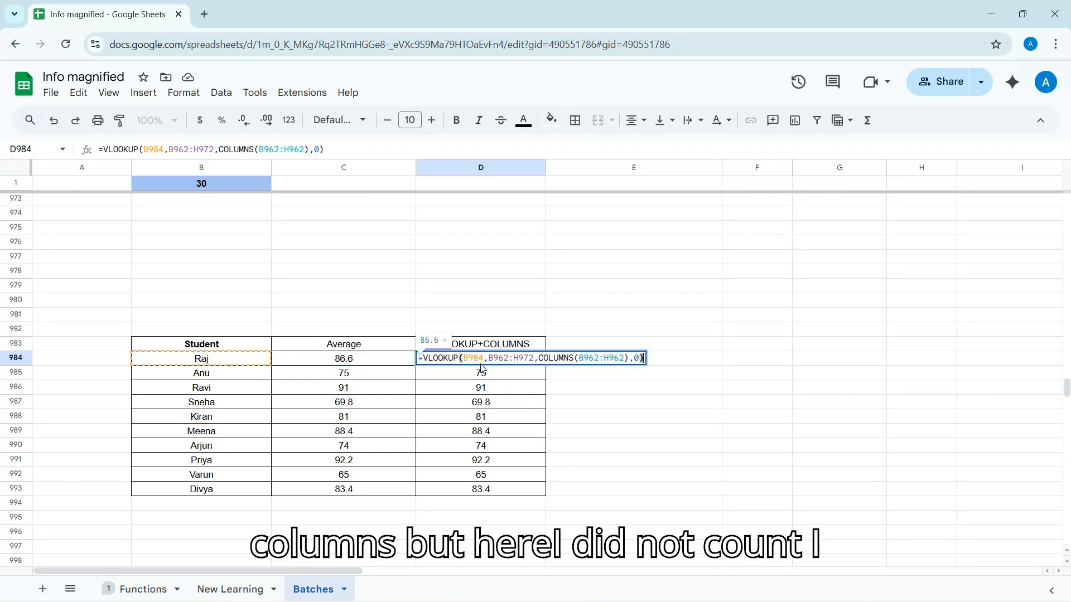
pyautogui.click(581, 382)
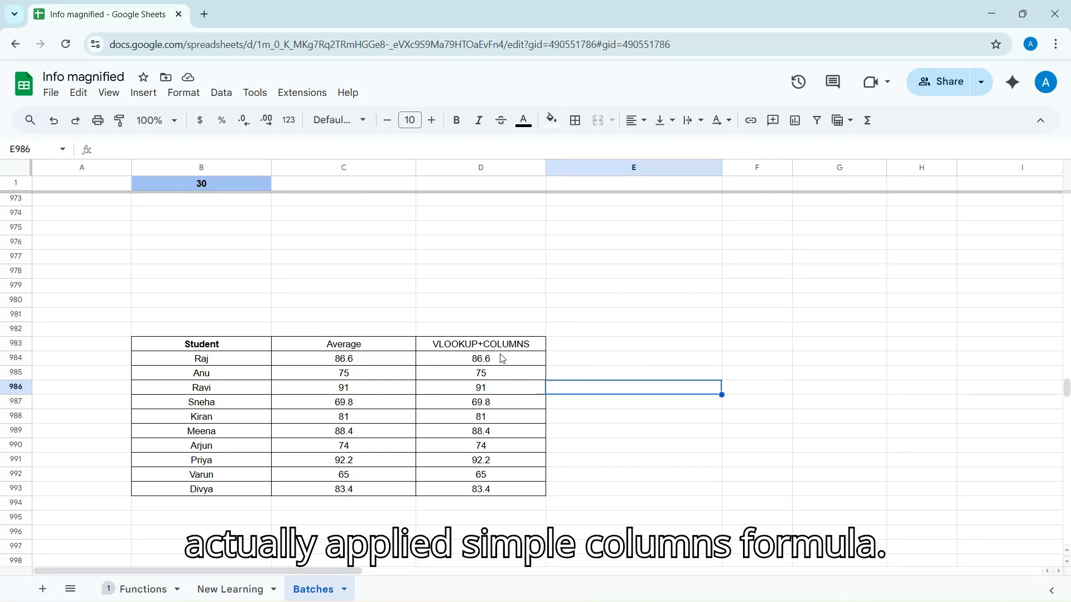
pyautogui.scroll(-2, 508, 377)
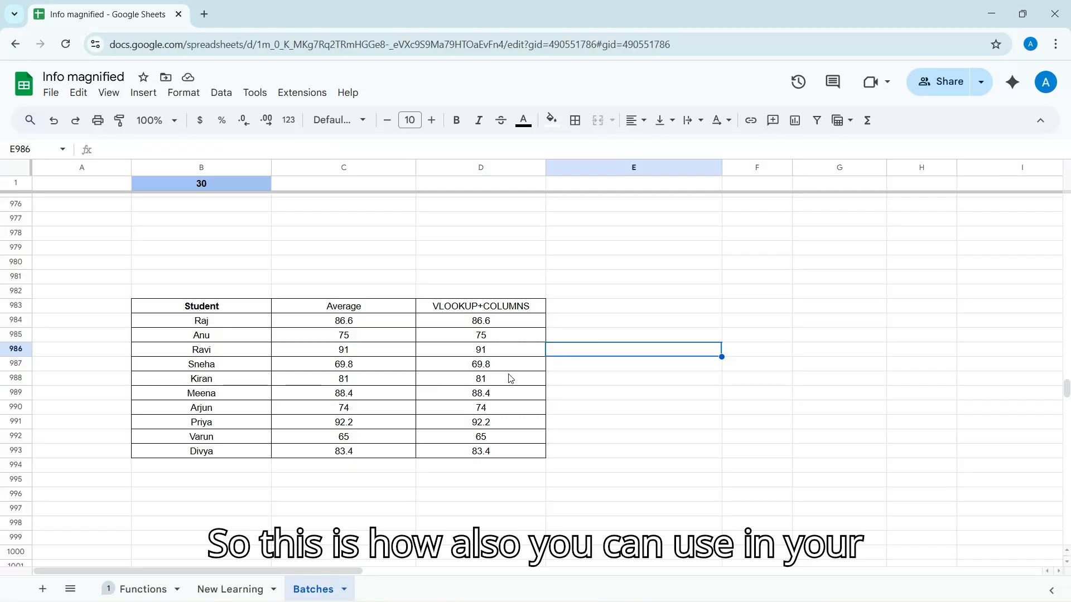